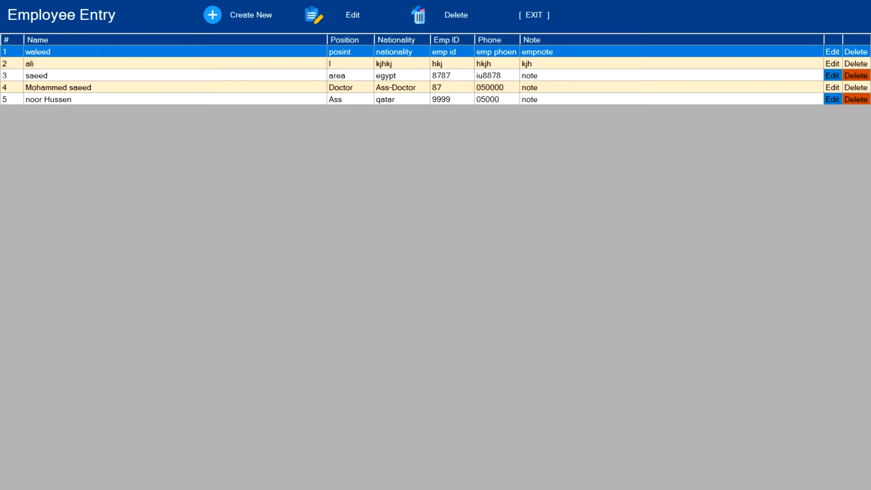
Step: Exit the Employee Entry list and then the HRMS main window to end the test run
left_click(534, 15)
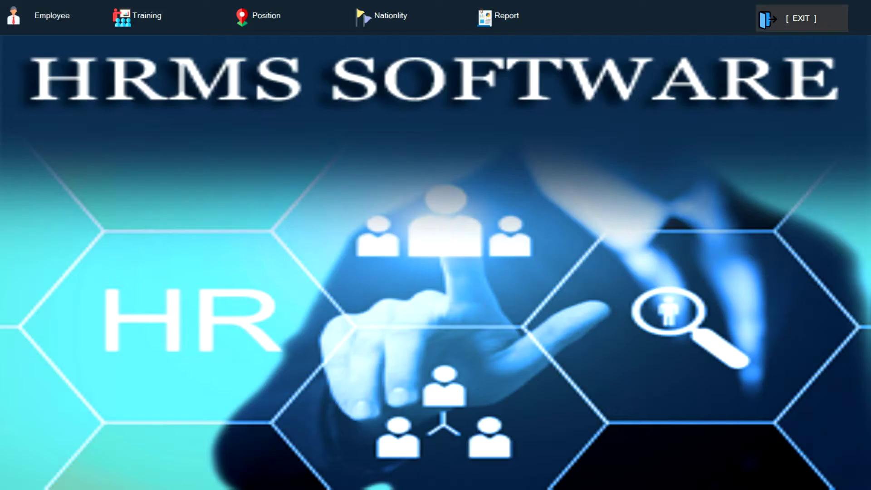
left_click(802, 18)
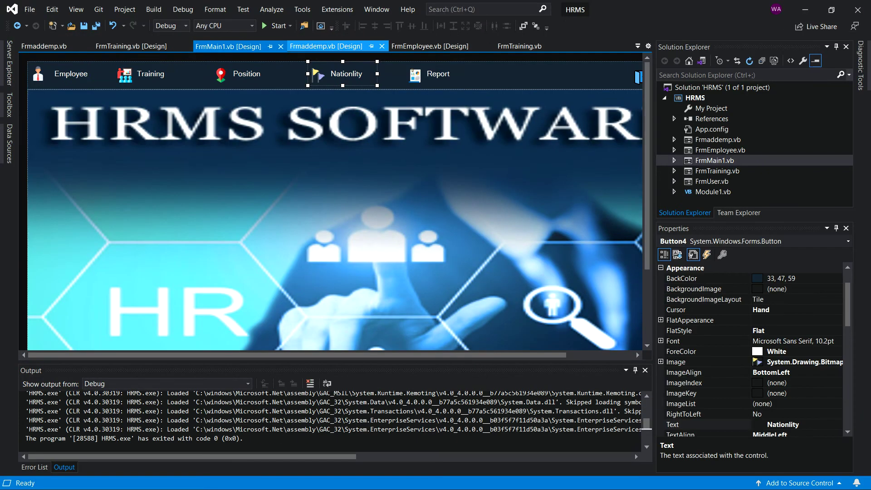
Step: In Btnadd_Click after the MsgBox line, add TxtID.Clear() and TxtName.Clear()
left_click(327, 47)
double_click(131, 230)
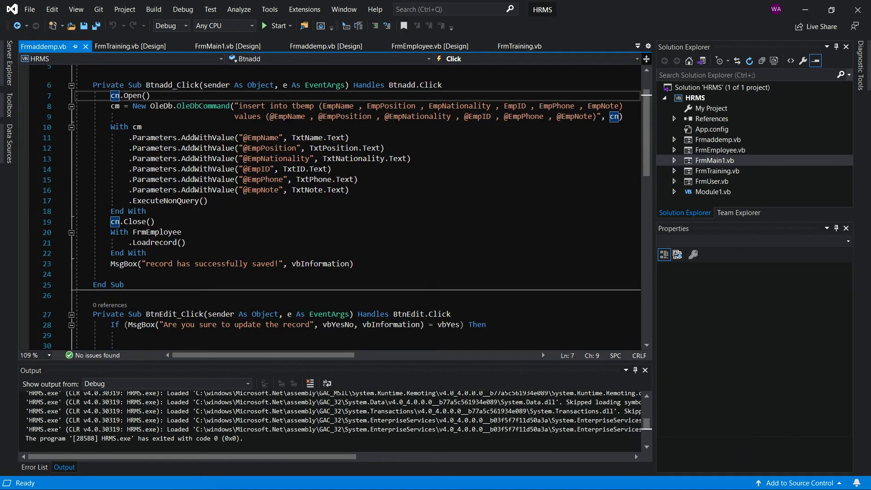
left_click(354, 264)
key("Return")
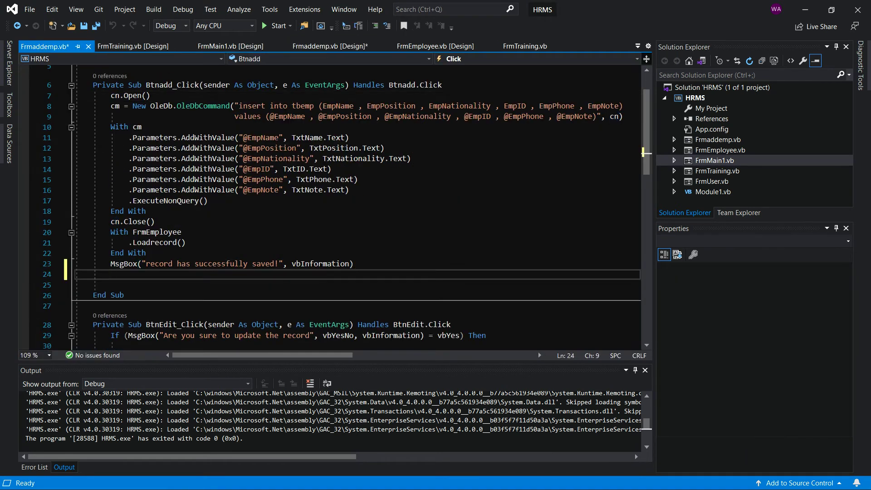
type("txt")
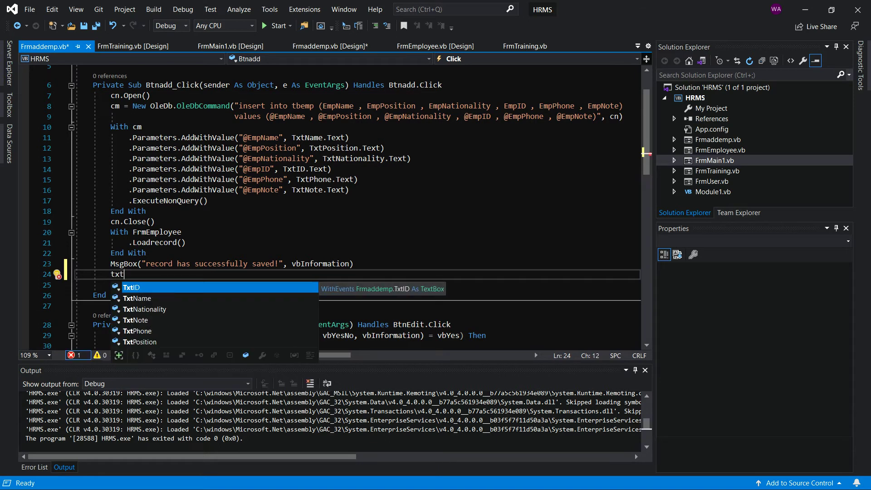
type("ID.Clear")
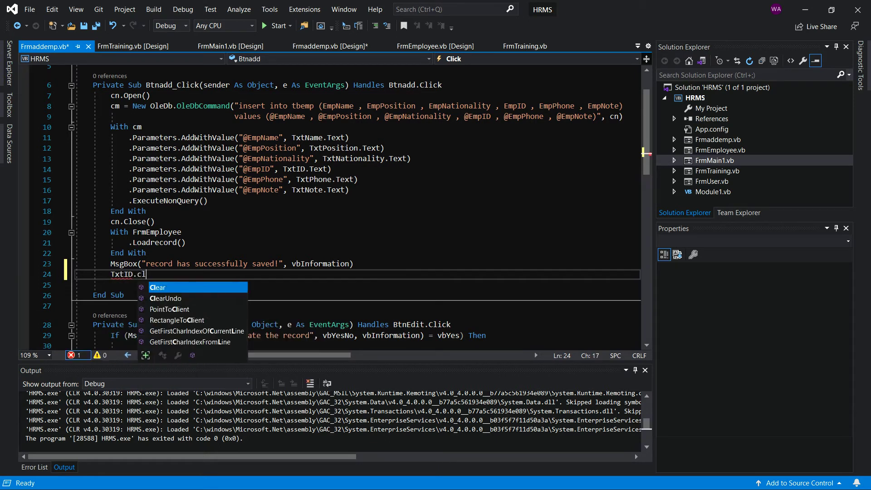
key("Return")
type("txt")
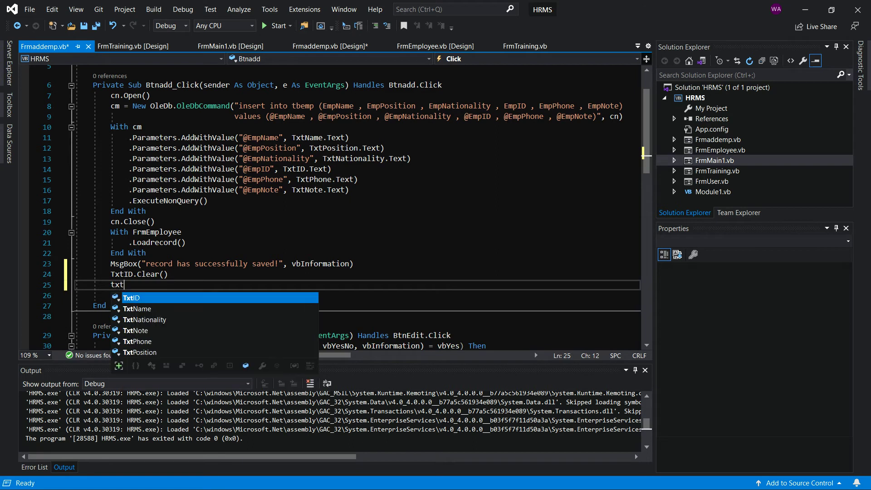
key("Down")
key("Tab")
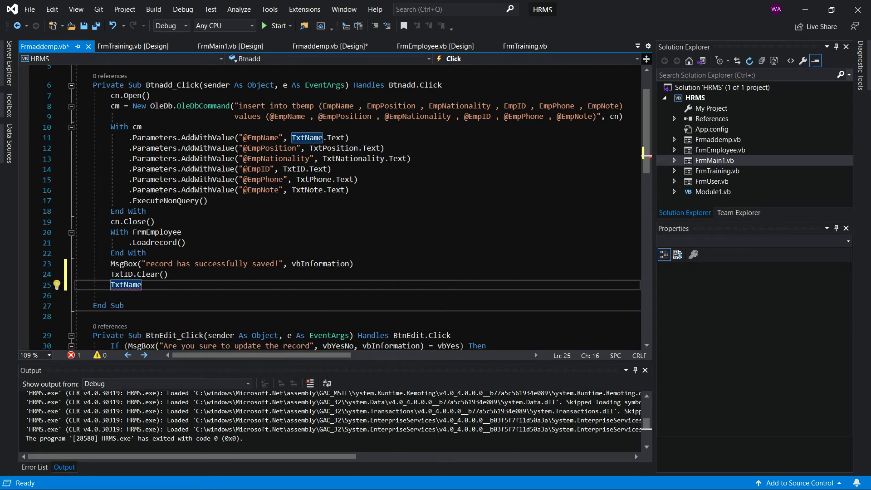
type(".cl")
key("Tab")
key("Return")
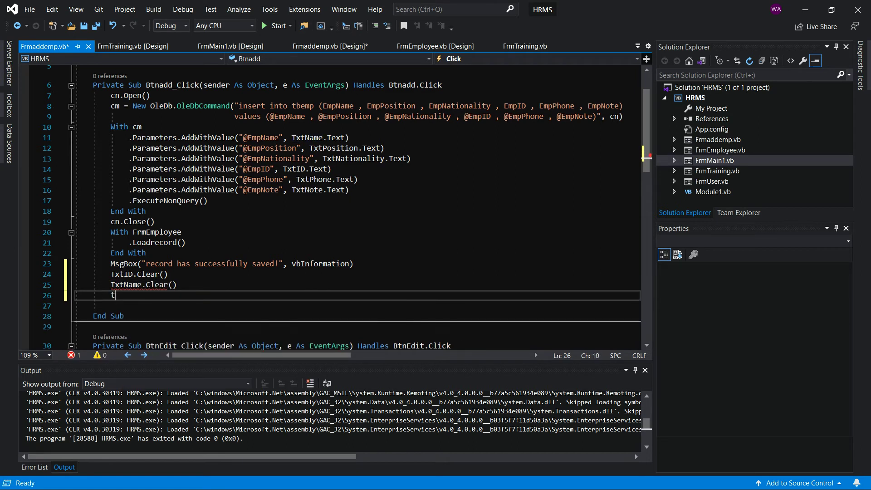
Step: Add TxtNationality.Clear() and TxtNote.Clear() on the following lines
type("txt")
key("Down")
key("Tab")
type(".c")
key("Tab")
key("Return")
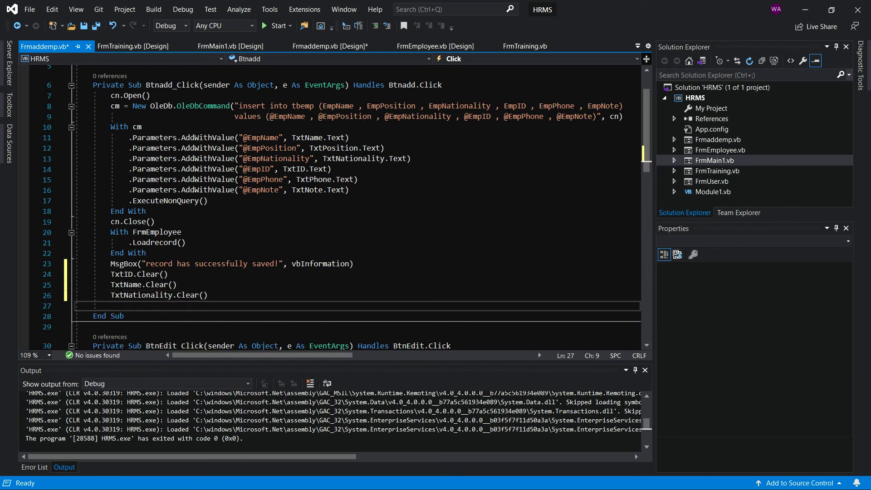
type("txt")
key("Down")
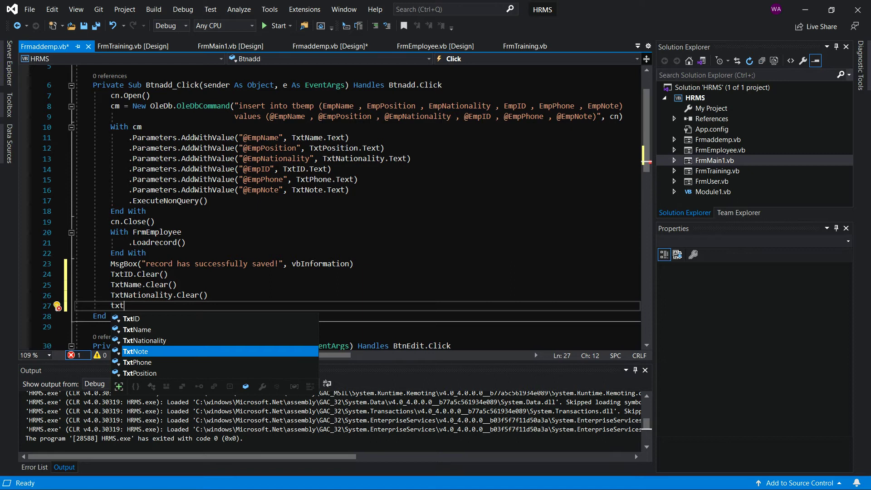
type(".Text")
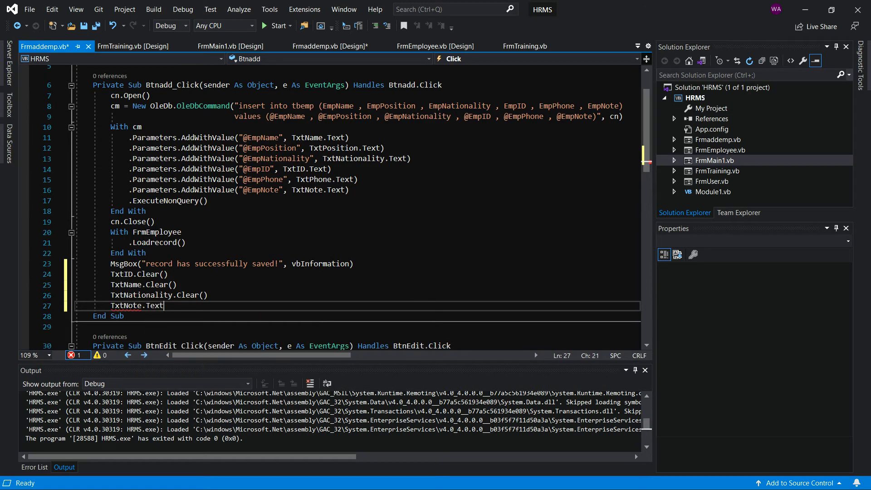
key("BackSpace")
key("BackSpace")
key("BackSpace")
type("c")
key("Tab")
type("4")
key("BackSpace")
key("Return")
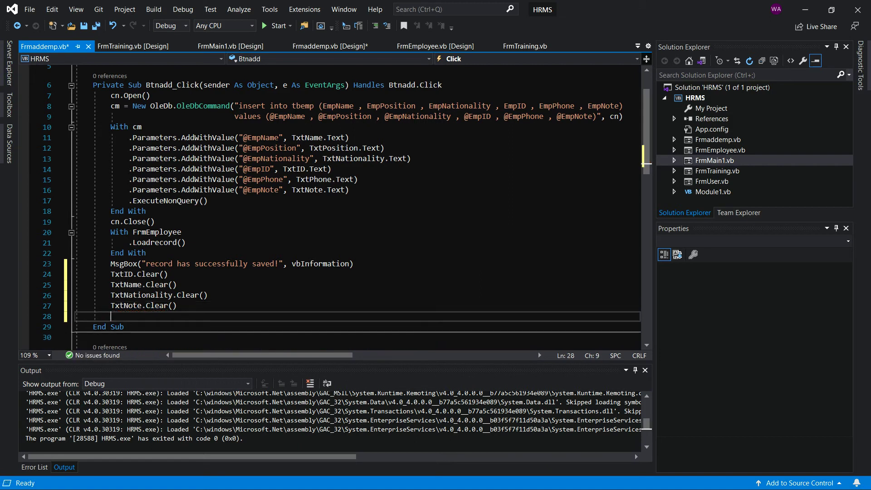
Step: Add TxtPhone.Clear() and TxtPosition.Clear() to the handler
type("text")
key("BackSpace")
key("BackSpace")
key("BackSpace")
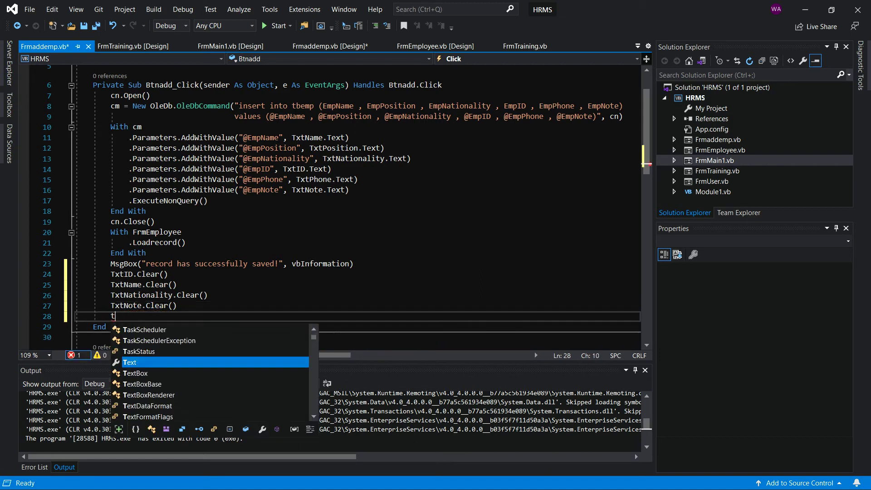
type("xtph")
key("Tab")
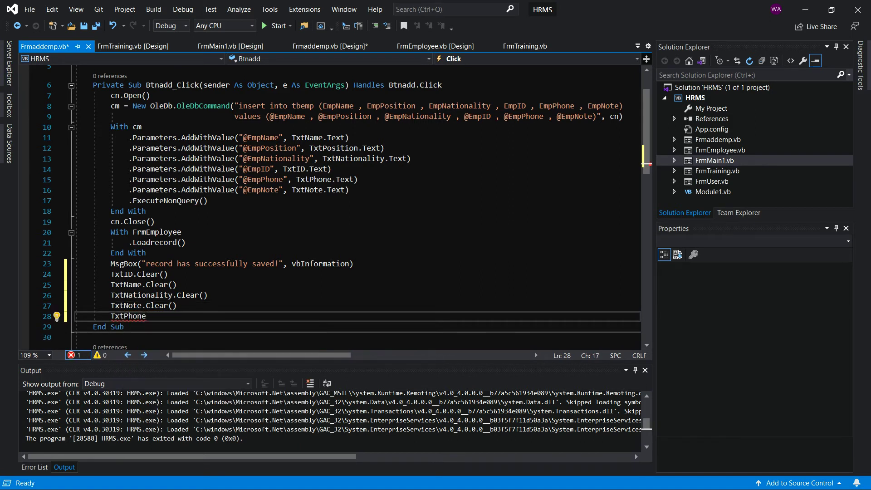
type(".cle")
key("Return")
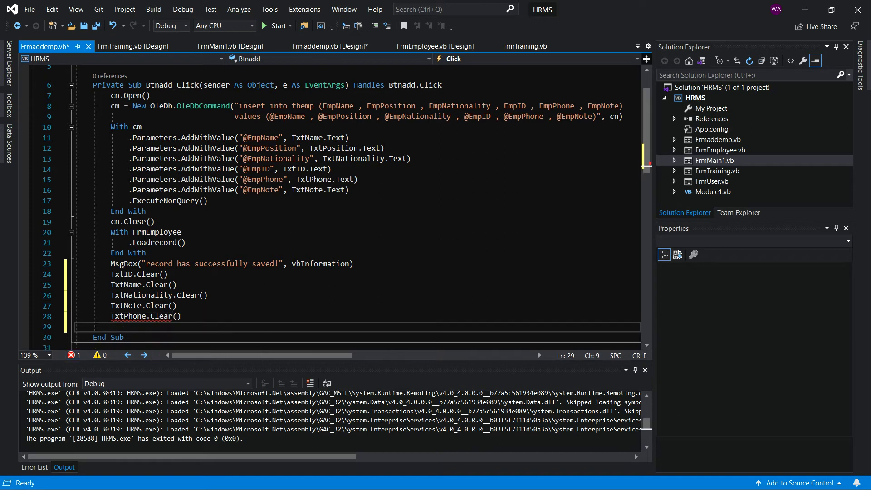
type("txtpo")
key("Tab")
type(".cle")
key("Tab")
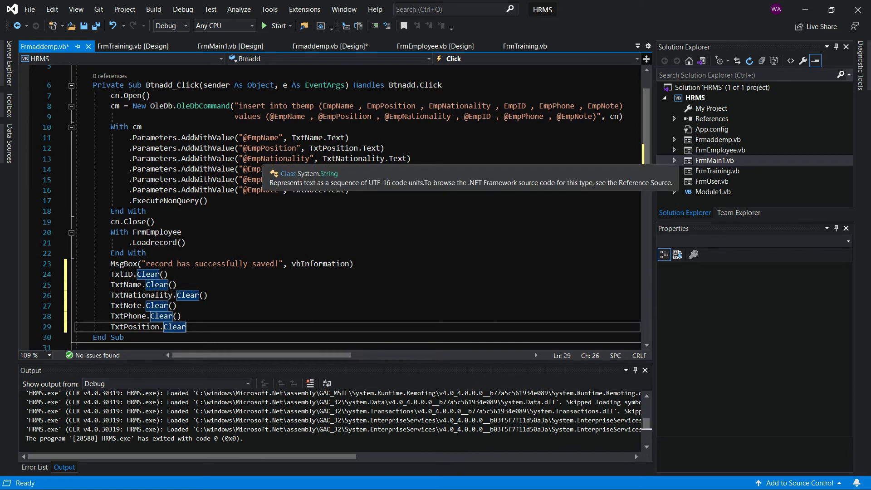
key("Return")
Step: Add TxtName.Select() to refocus the name box and run the app with F5
type("txt")
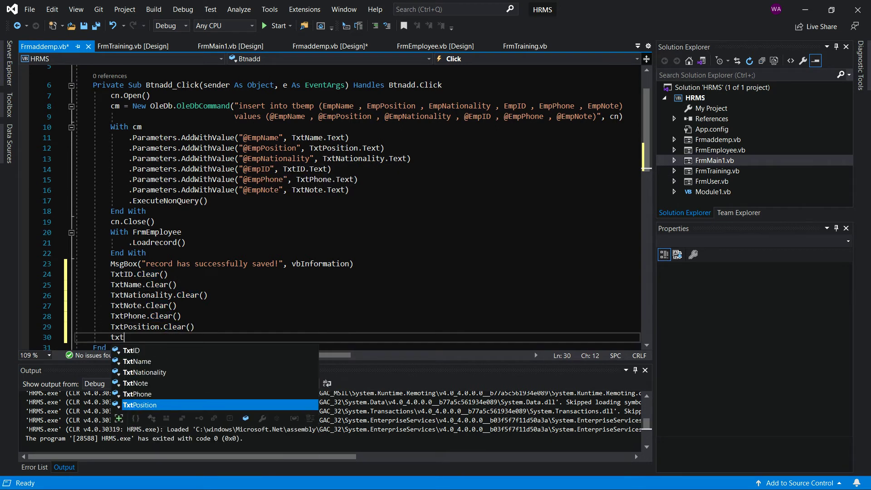
type("na")
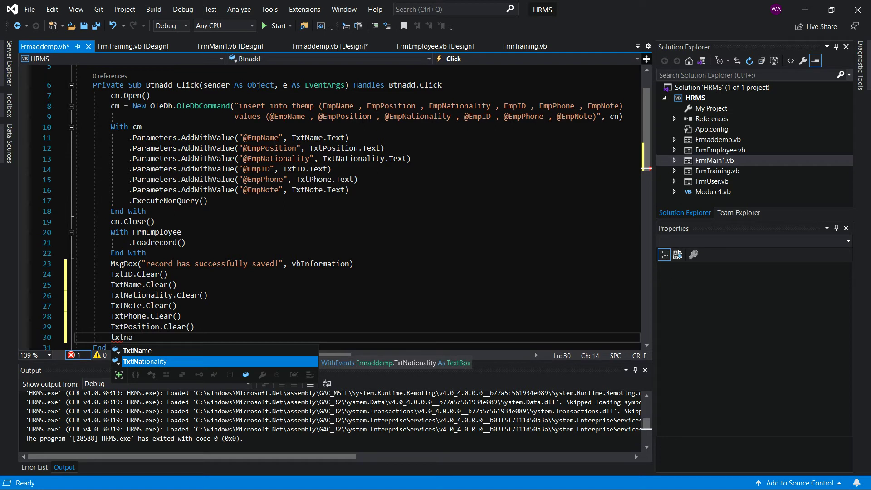
type("me.")
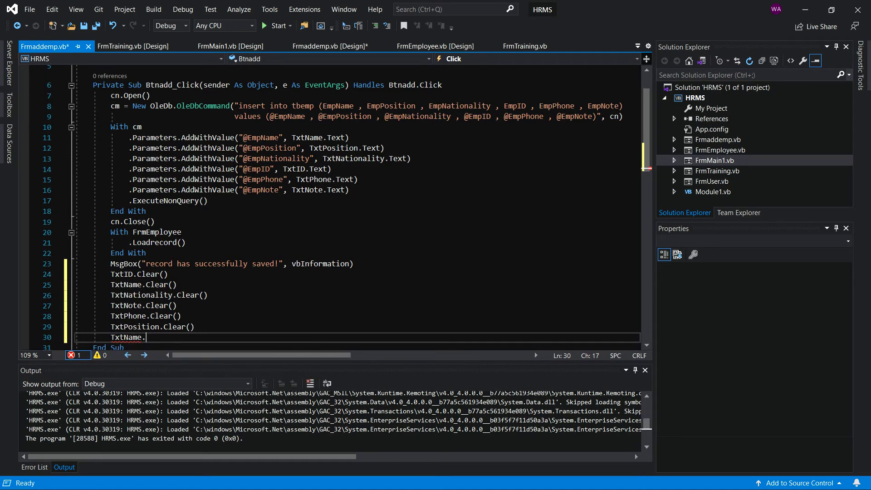
type("selec")
key("Tab")
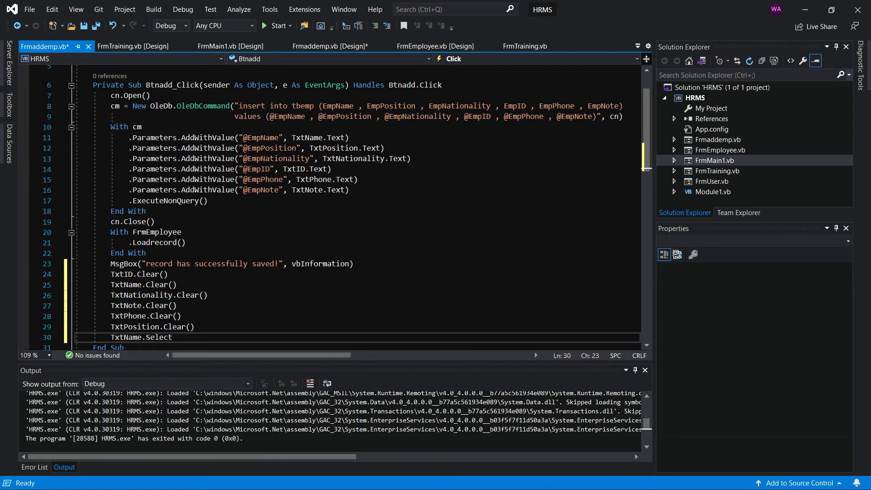
key("F5")
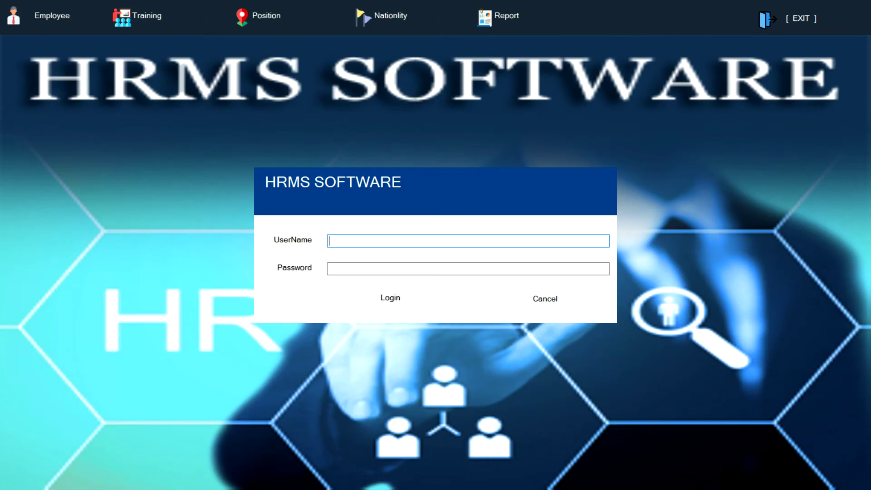
Step: Skip the login, start a new employee entry, and enter the employee's name and position
left_click(545, 298)
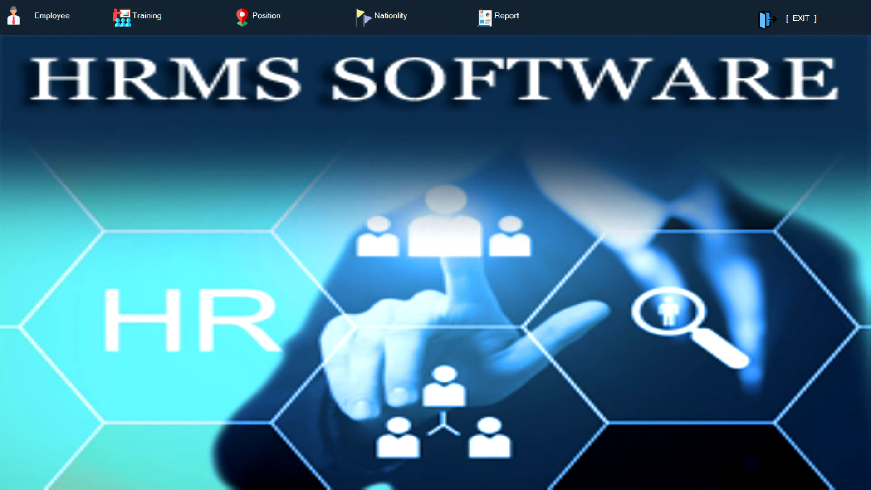
left_click(43, 15)
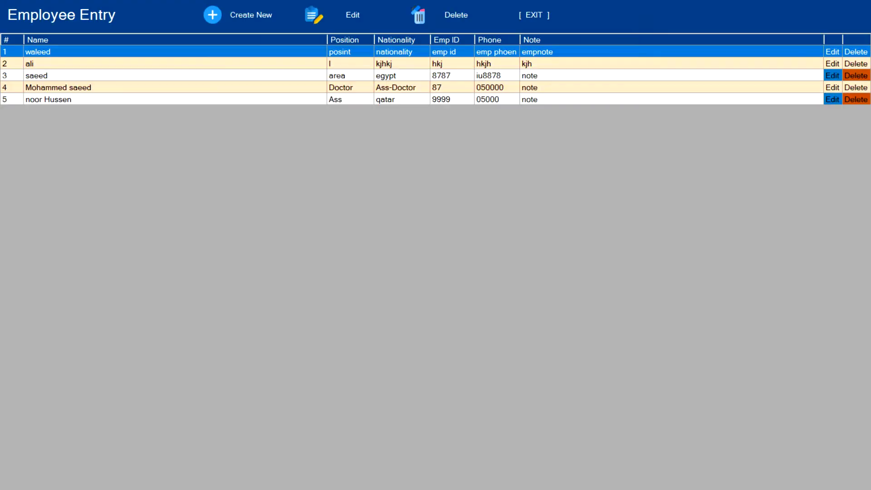
left_click(246, 14)
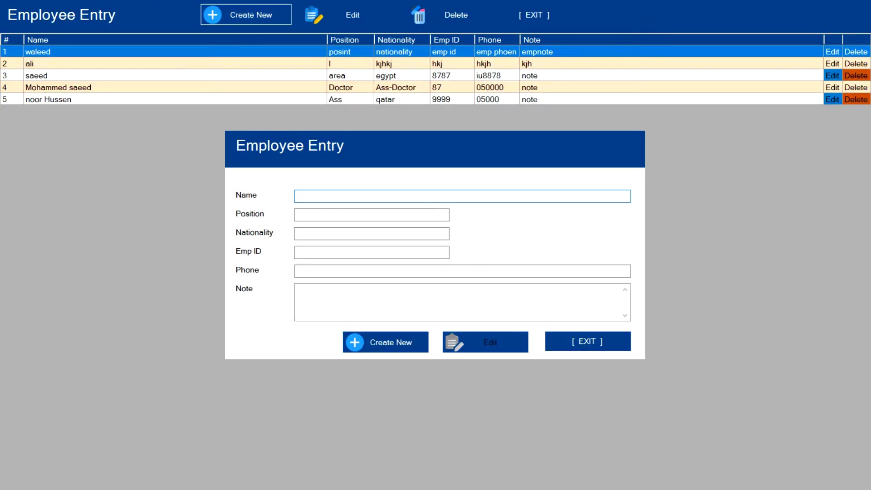
type("منير سعيد خالد")
key("Tab")
type("م")
key("BackSpace")
type("مدير مرا")
key("BackSpace")
key("BackSpace")
type("نطقة")
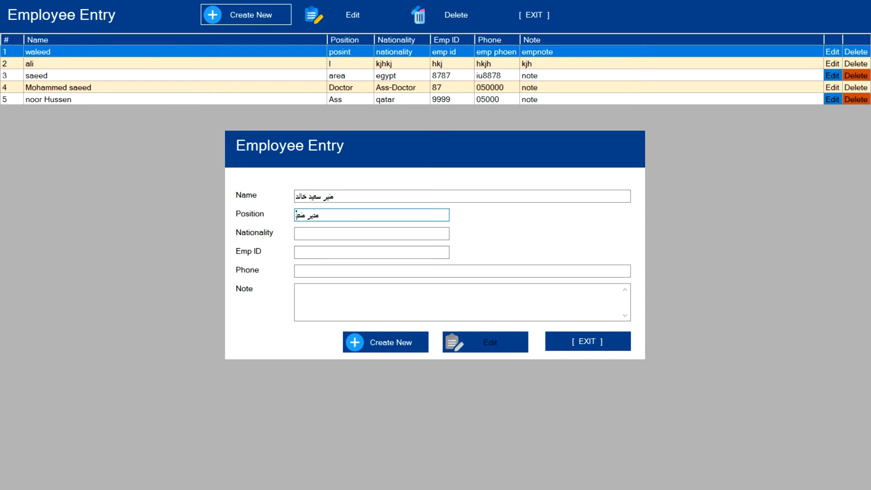
key("Tab")
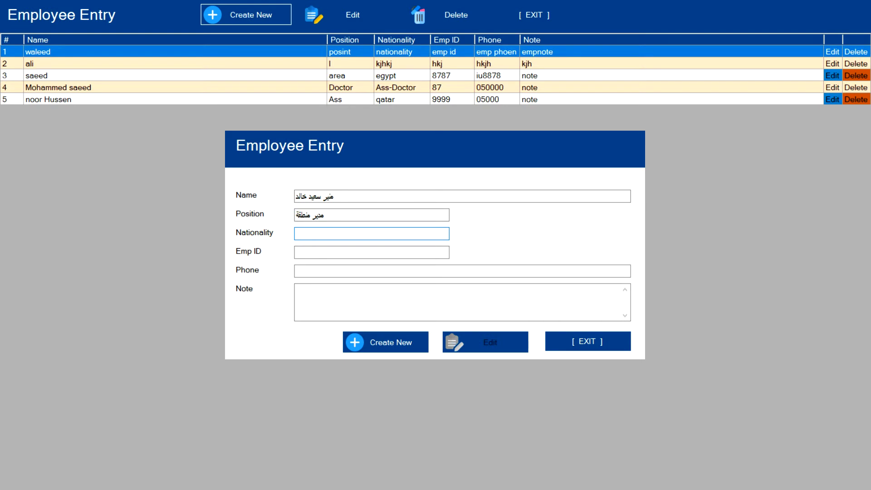
Step: Enter nationality مغربي, the employee ID and the phone number
type("مغربي")
key("Tab")
type("0225")
key("Tab")
type("0500000")
key("Tab")
Step: Write a training note, save the record as row 6, and acknowledge the saved message
type("ملاح")
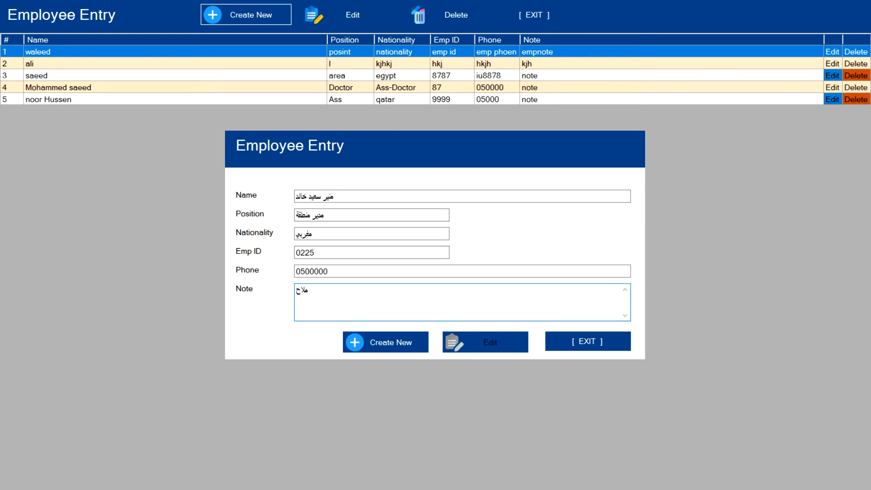
key("BackSpace")
type("ظحة")
key("BackSpace")
key("BackSpace")
key("BackSpace")
type("ضات")
key("BackSpace")
key("BackSpace")
key("BackSpace")
key("BackSpace")
key("BackSpace")
key("BackSpace")
type("قيد التدريب")
key("BackSpace")
key("BackSpace")
key("BackSpace")
key("BackSpace")
key("BackSpace")
type("تدريب")
left_click(386, 342)
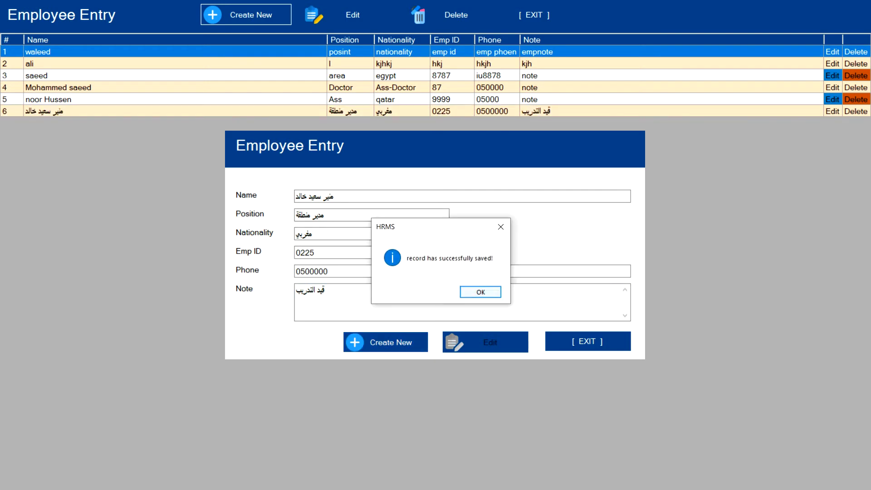
key("Return")
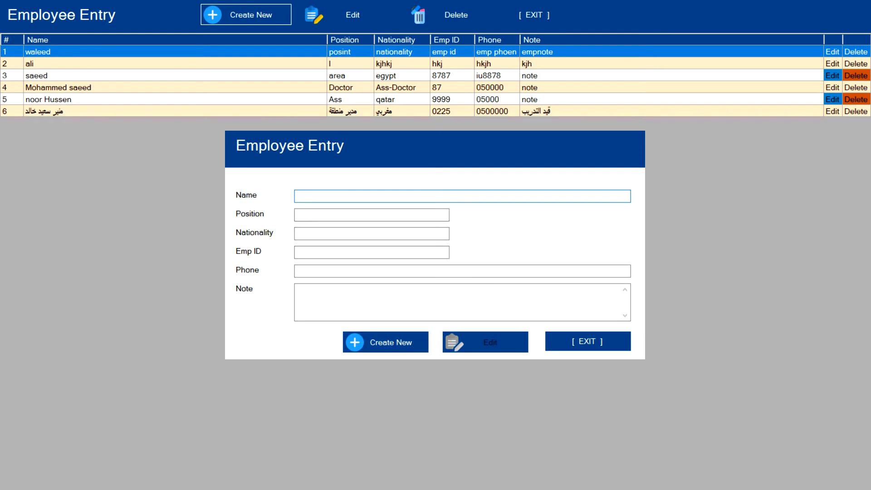
Step: Enter the employee's name, position مديرة مطعم, nationality اثيوبيا and the employee ID
type("فاطمة")
left_click(300, 215)
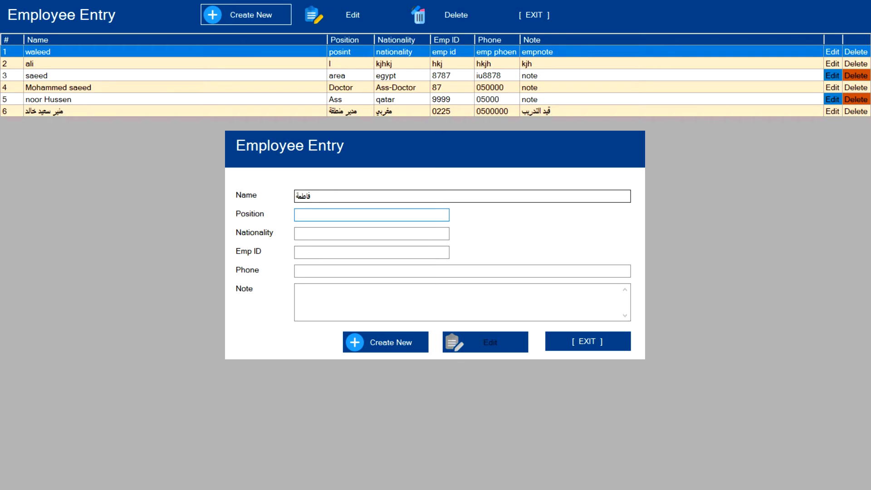
type("مديرة مطعم")
key("Tab")
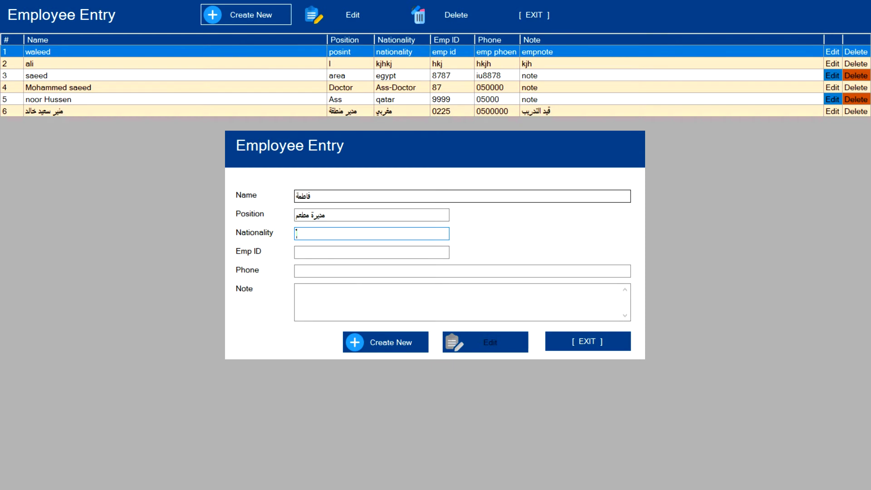
type("اثيوبيا")
key("Tab")
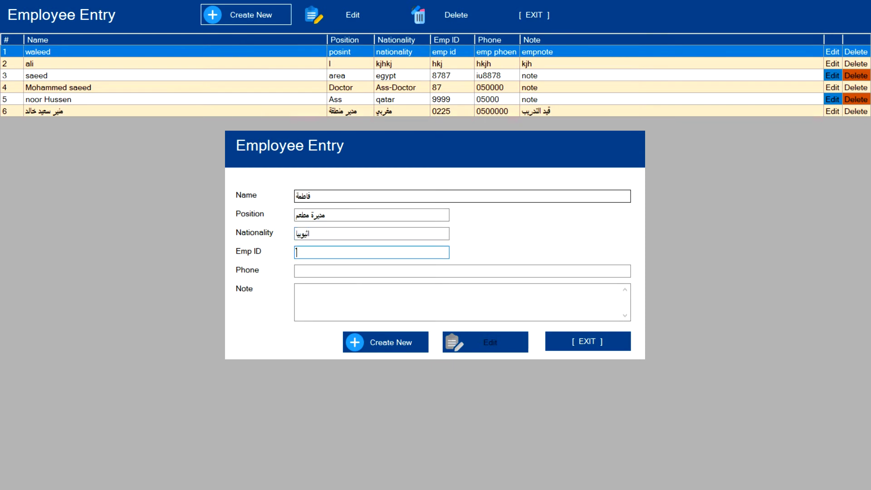
type("4444")
key("Tab")
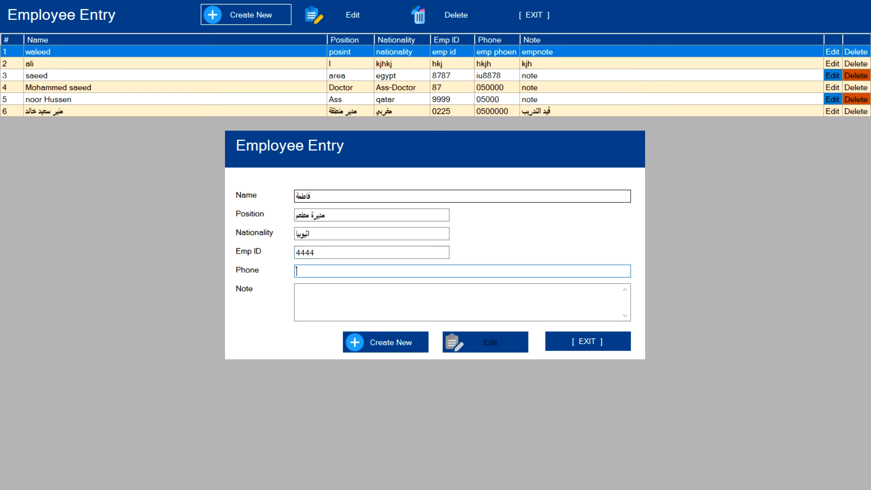
Step: Add the phone number, save with a blank note, close the form and select row 7
type("0500000")
key("Tab")
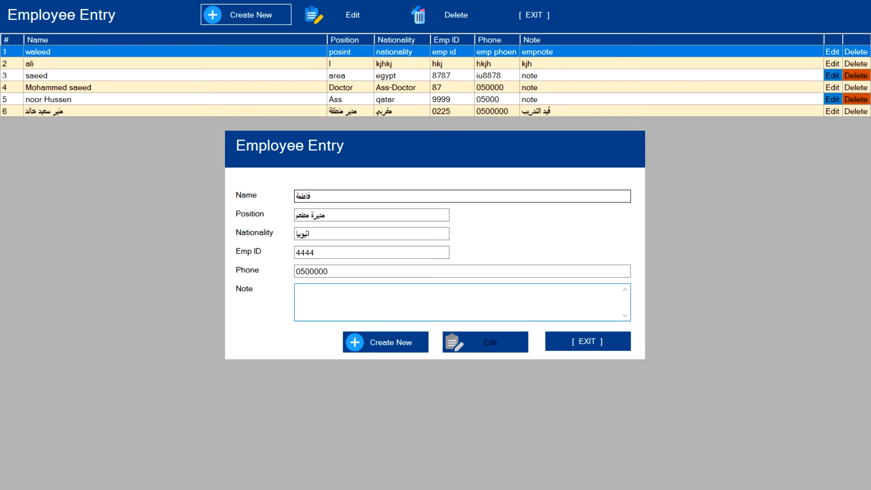
key("Tab")
key("space")
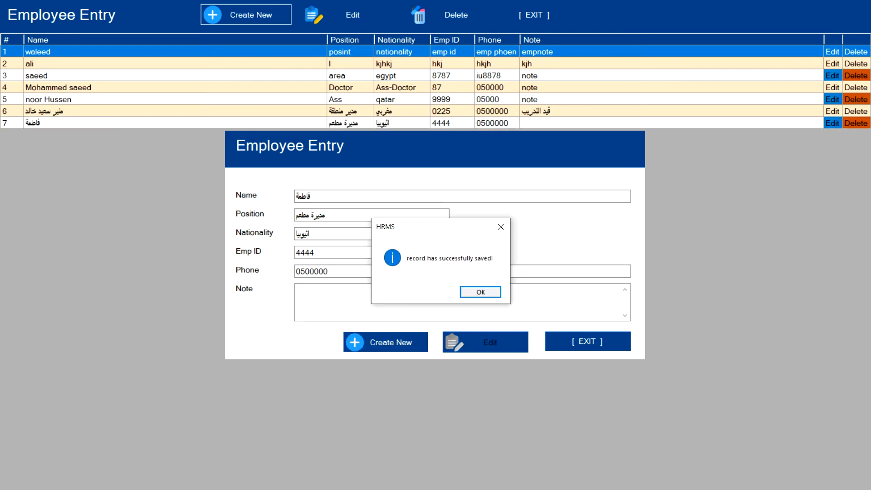
key("Return")
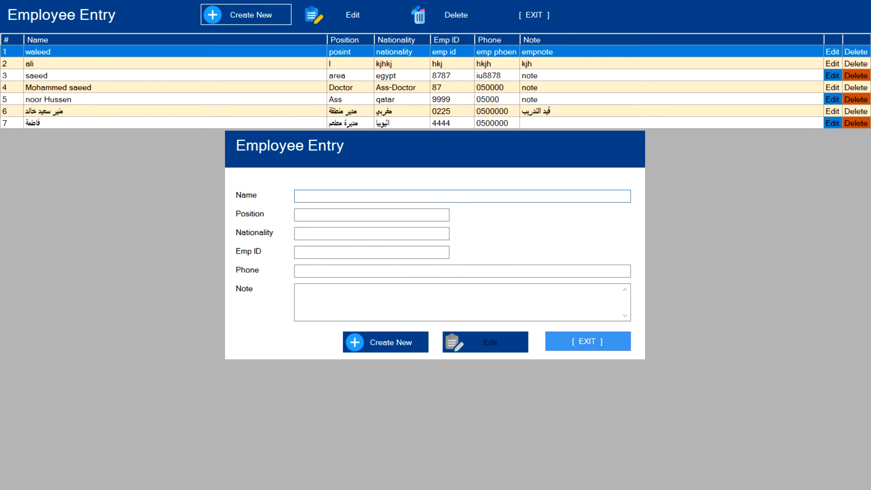
key("Escape")
left_click(177, 123)
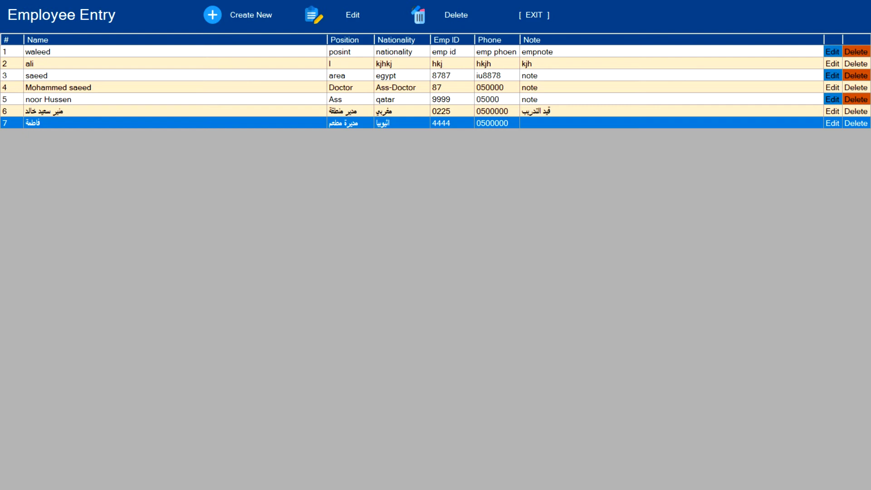
Step: Check row 7's edit form without changes, then open the Edit form for row 6
left_click(832, 123)
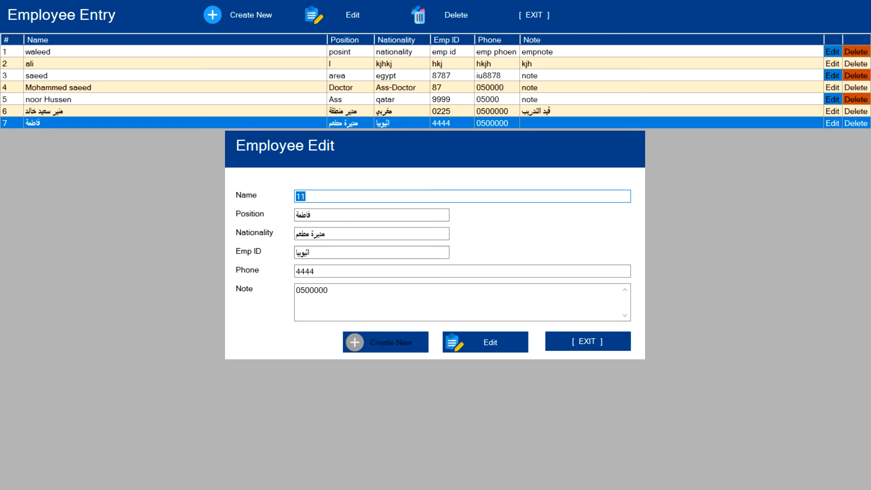
left_click(588, 341)
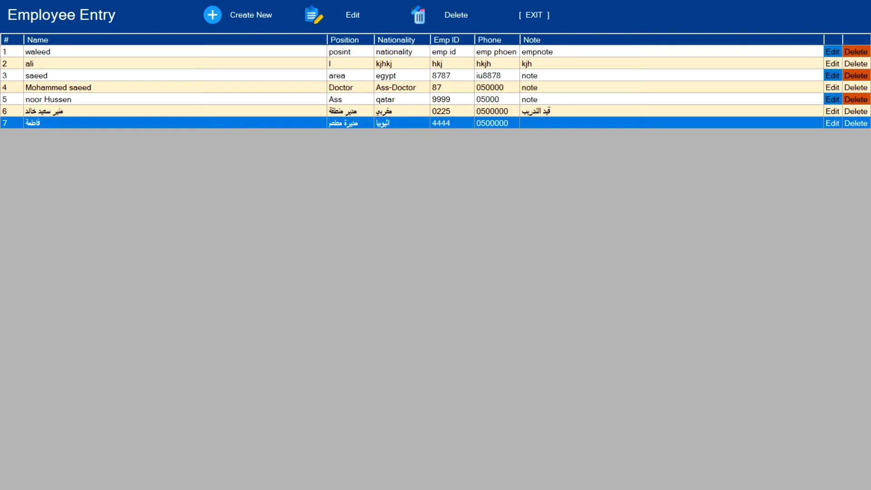
left_click(435, 111)
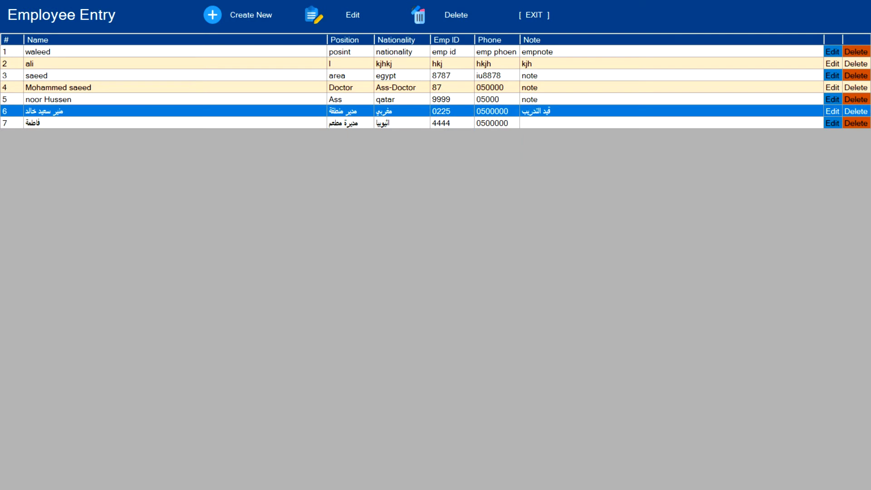
left_click(833, 111)
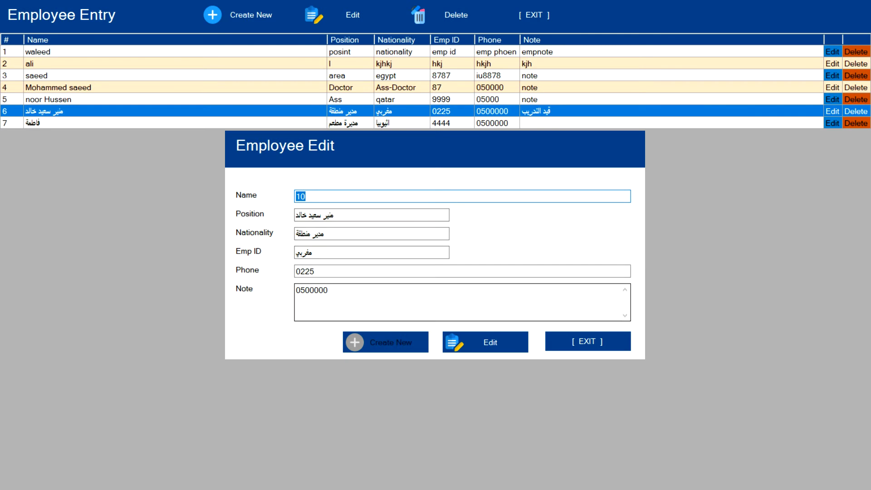
Step: Empty row 6's note and submit the update, confirming Yes
left_click(462, 302)
type("أ")
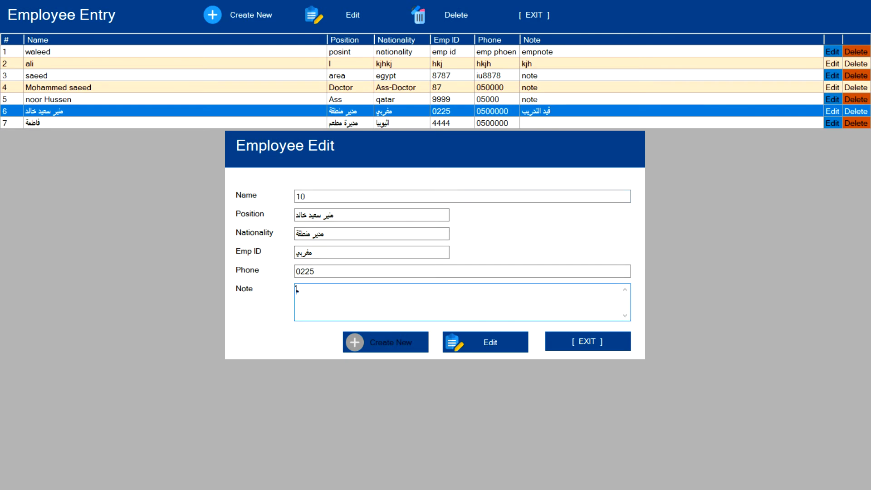
type("لق")
key("BackSpace")
key("BackSpace")
key("BackSpace")
left_click(485, 342)
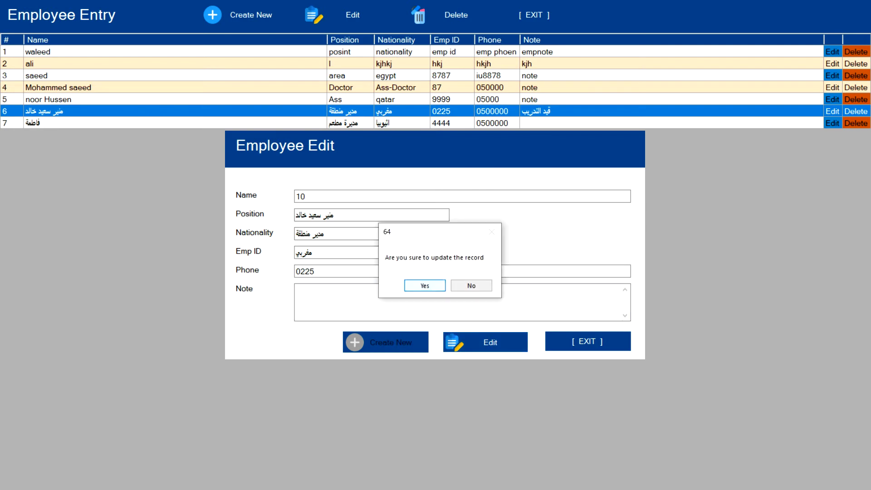
key("Return")
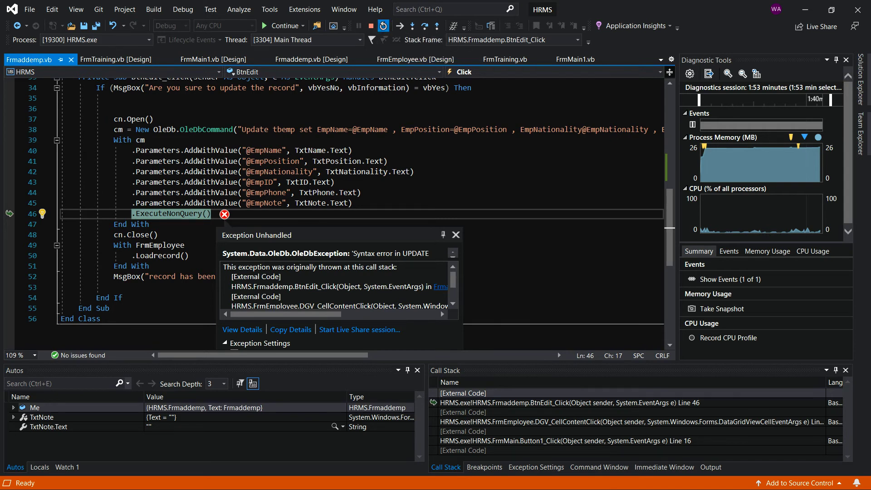
Step: Restart debugging, skip the login, and start a new entry from the employee list
left_click(384, 26)
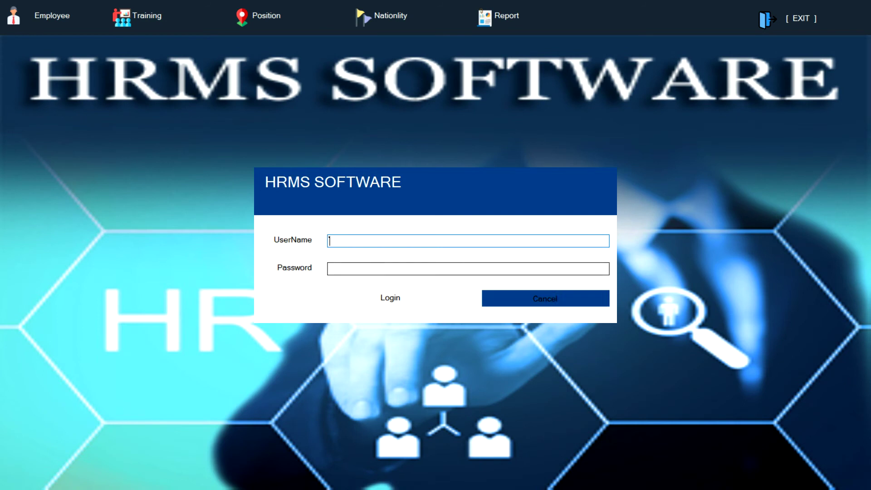
left_click(545, 299)
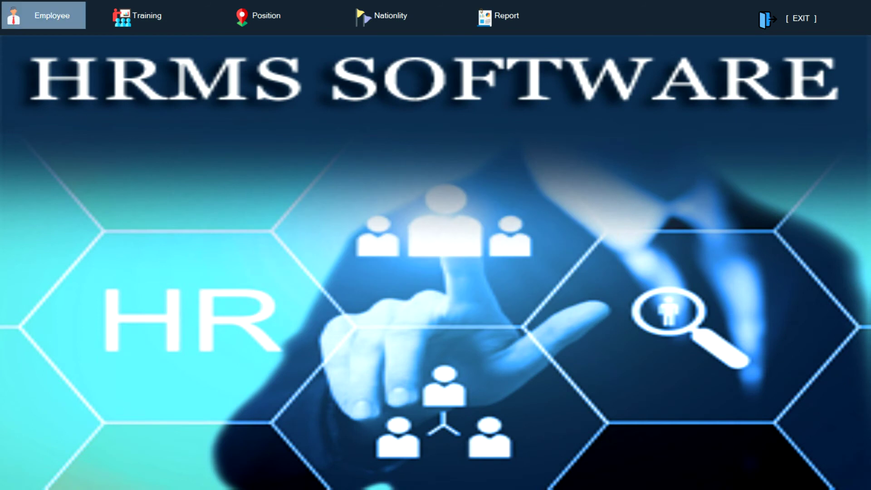
left_click(43, 16)
left_click(354, 111)
left_click(354, 123)
left_click(246, 15)
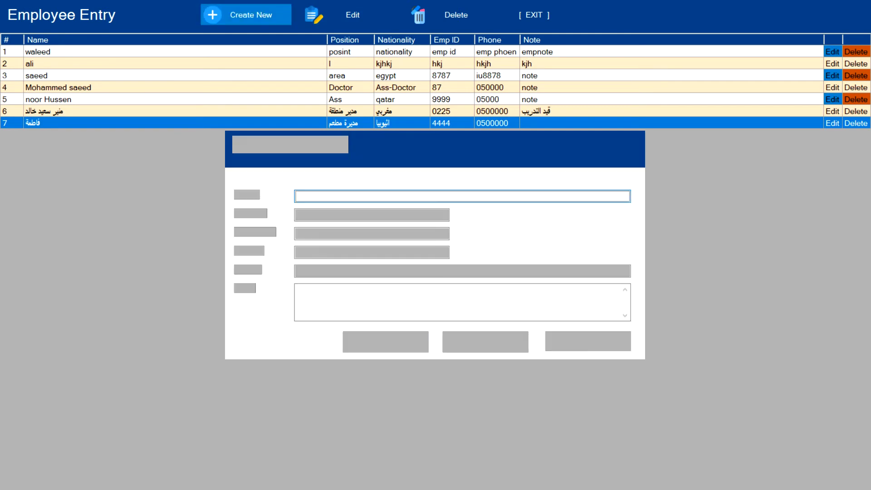
Step: Fill the fields with placeholder text: name, position, NationalityEmp Id, Phone, Note
type("name")
key("Tab")
type("position")
key("Tab")
type("Nationality")
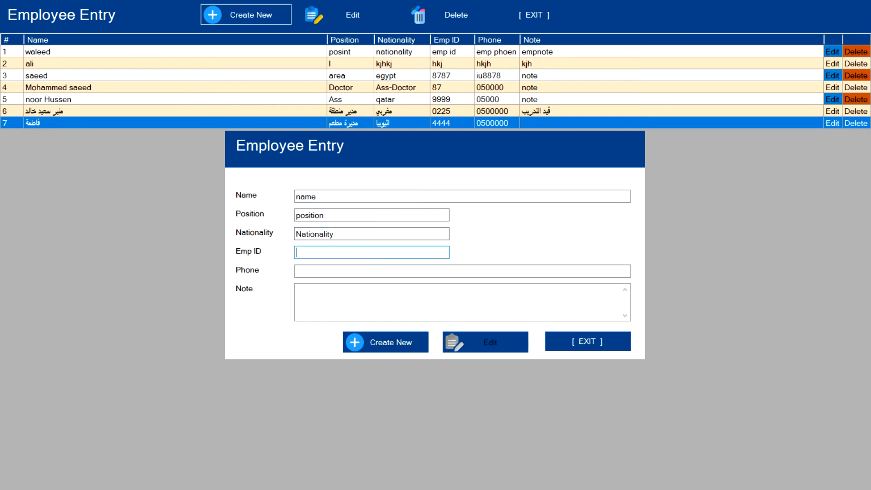
type("Emp Id")
key("Tab")
type("Phone")
key("Tab")
type("Note")
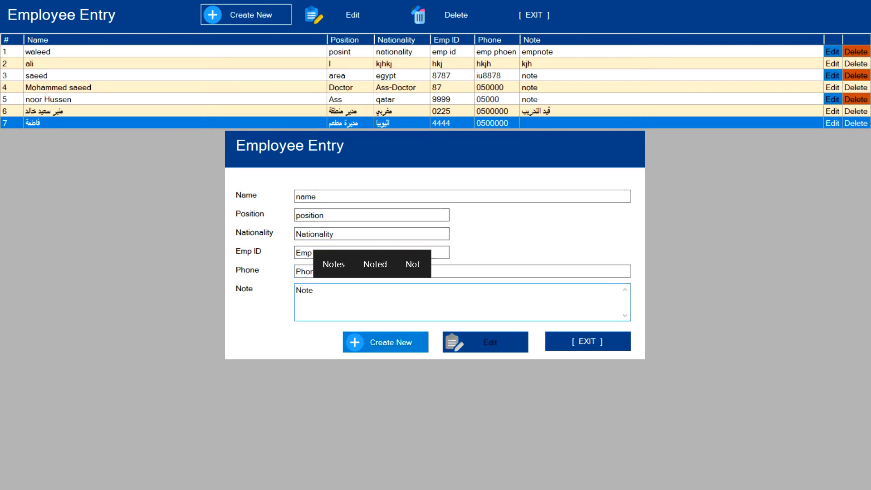
Step: Save the test record, close the entry form, and select the new row 8
left_click(386, 342)
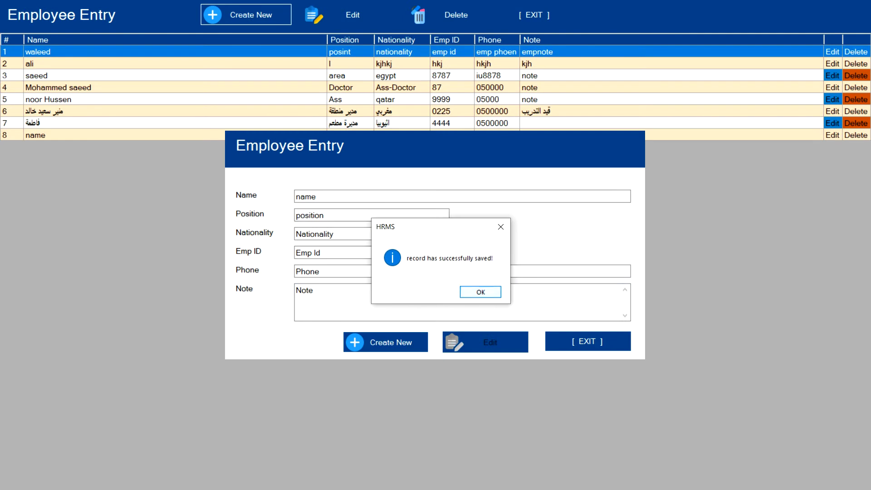
key("Return")
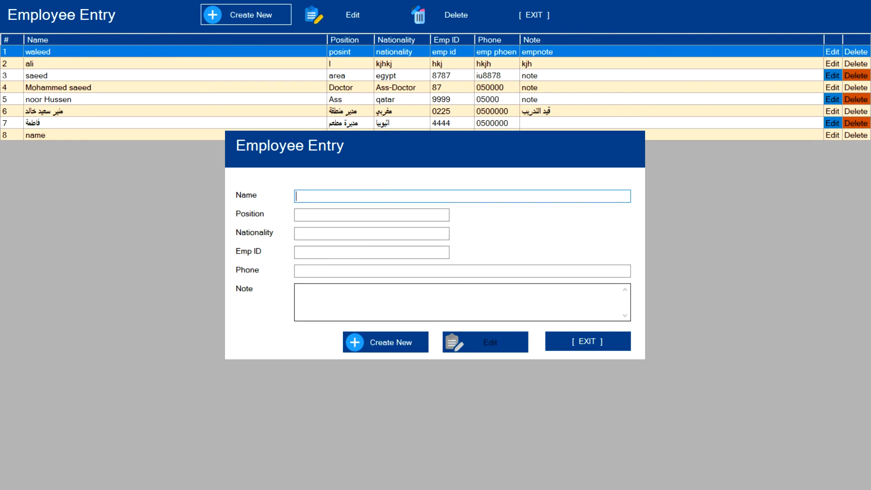
left_click(588, 341)
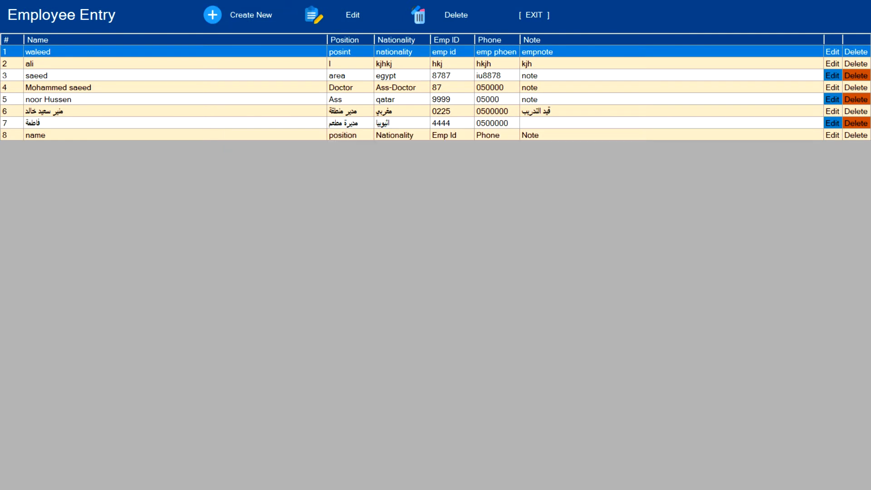
left_click(435, 135)
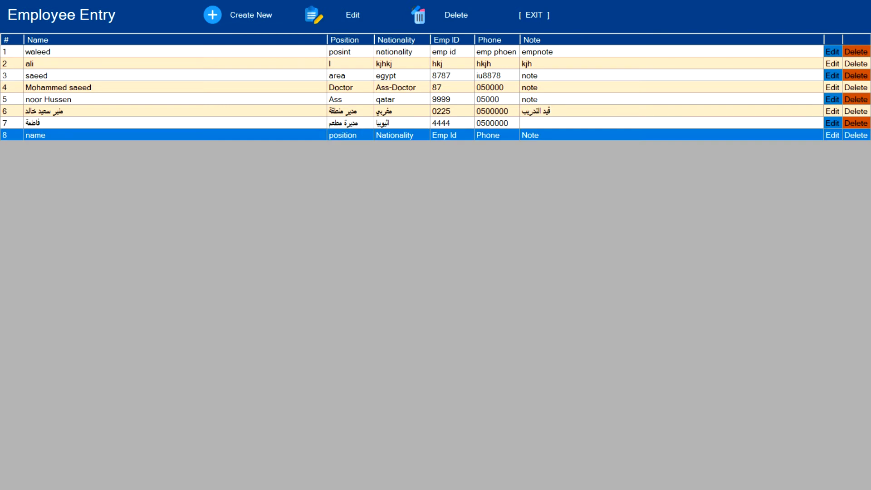
Step: Open row 8's Edit form and submit it unchanged, answering Yes to the update prompt
left_click(833, 135)
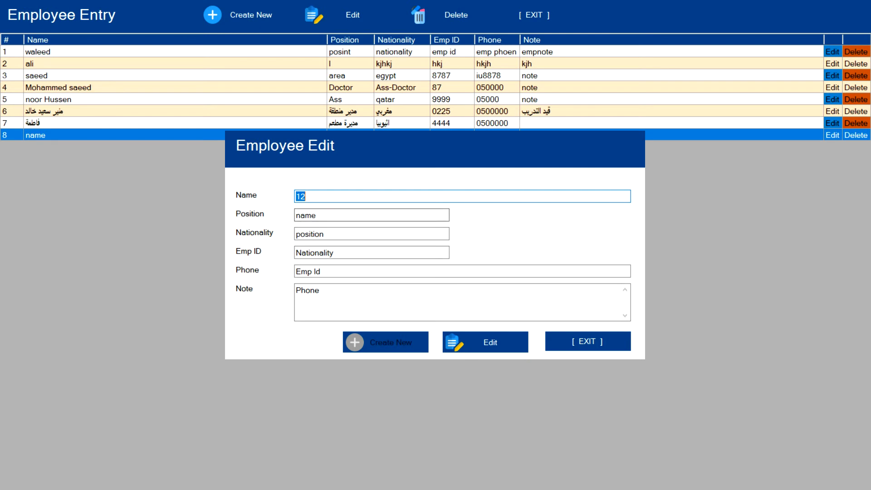
left_click(486, 342)
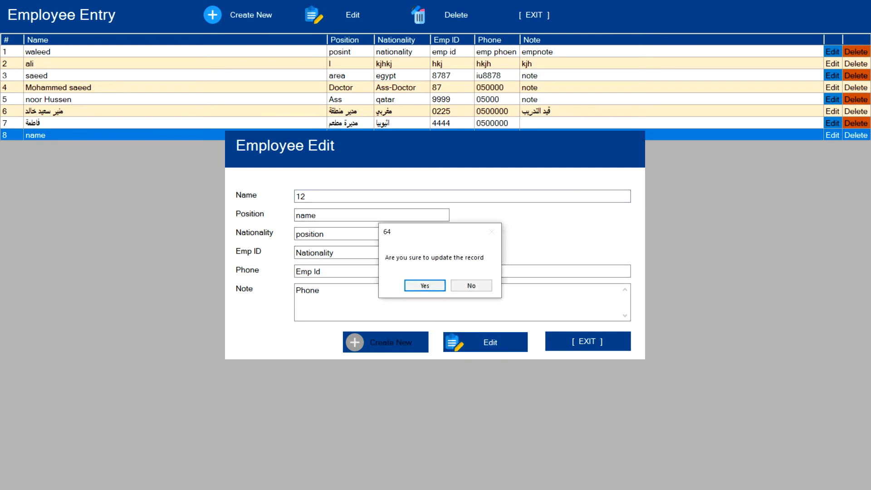
key("Return")
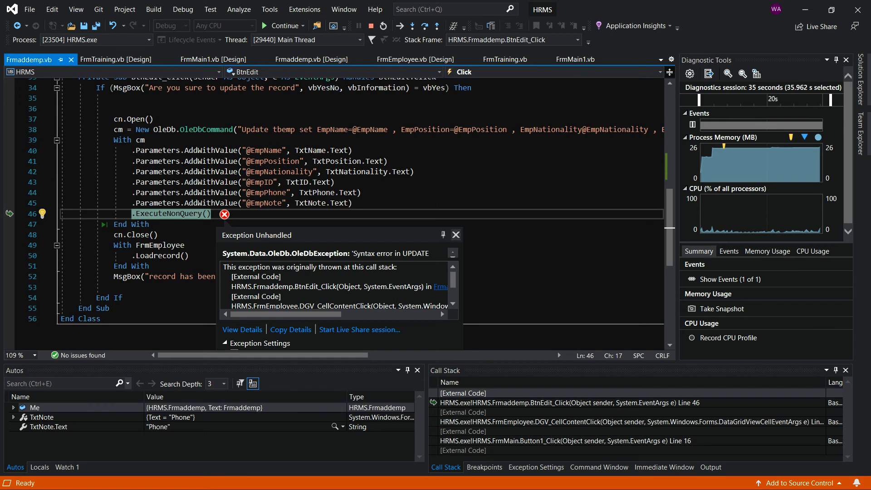
key("Escape")
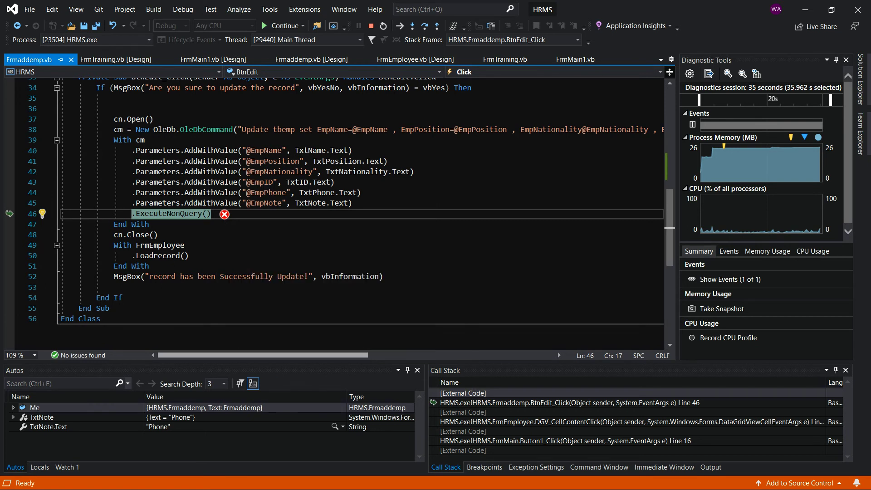
scroll(363, 218, "right", 4)
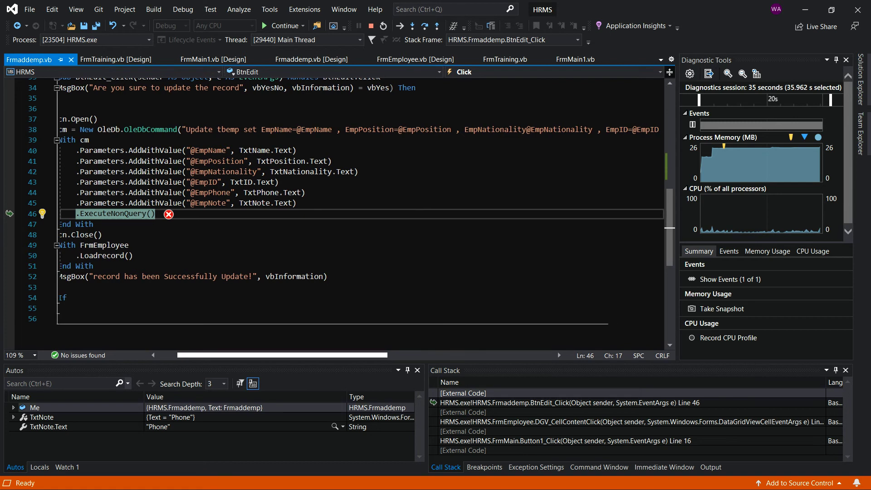
scroll(363, 218, "right", 2)
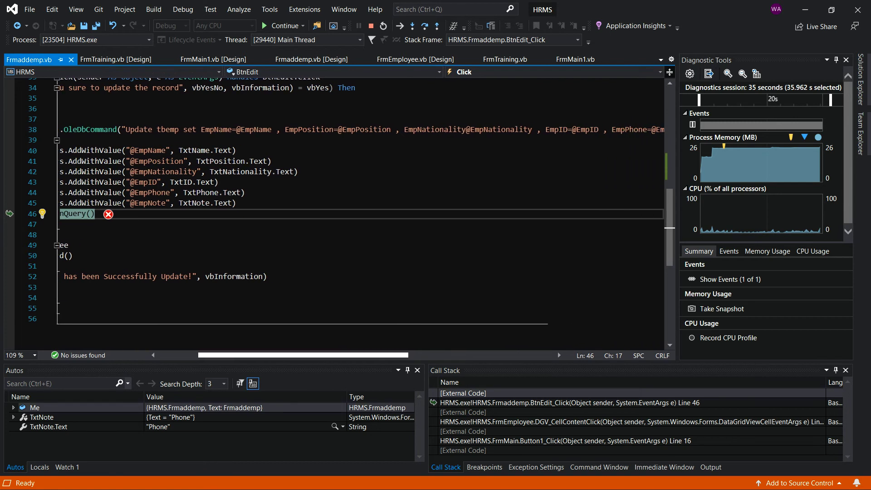
scroll(362, 217, "right", 2)
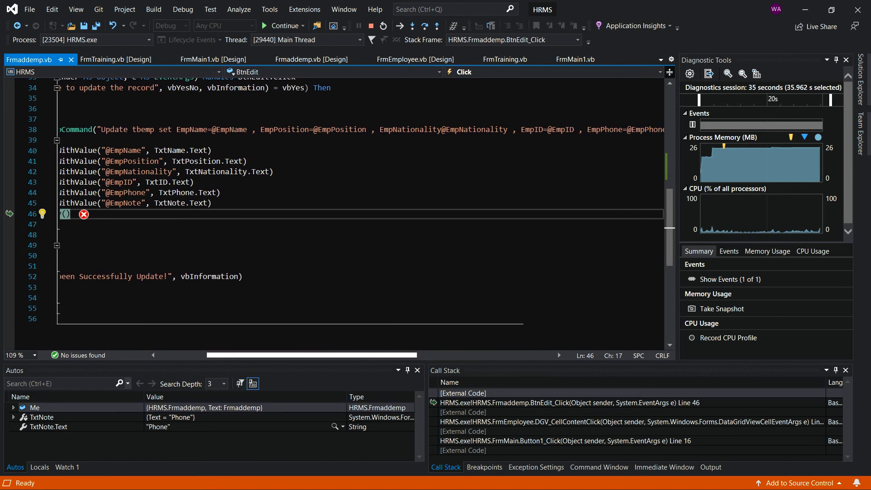
scroll(362, 218, "right", 2)
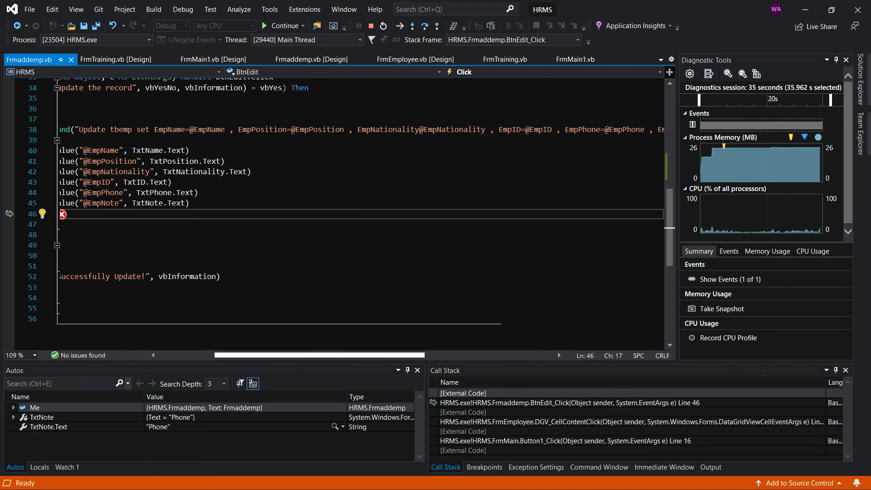
scroll(362, 218, "right", 4)
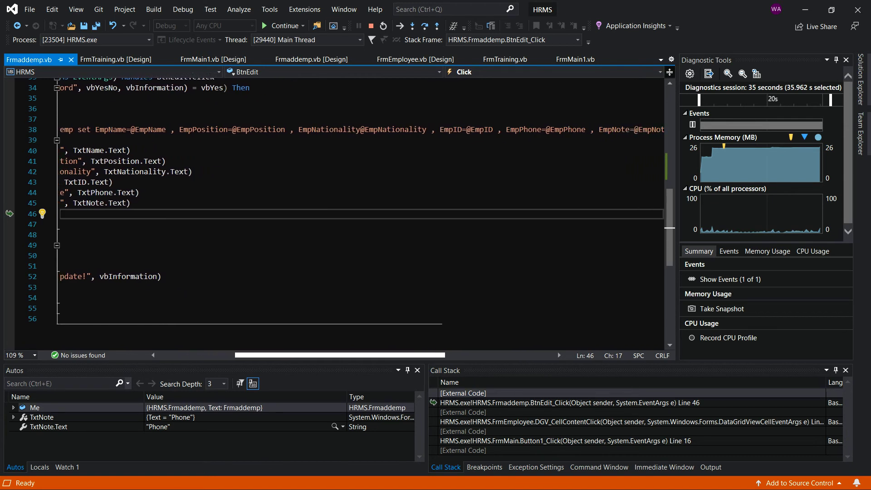
scroll(362, 218, "right", 1)
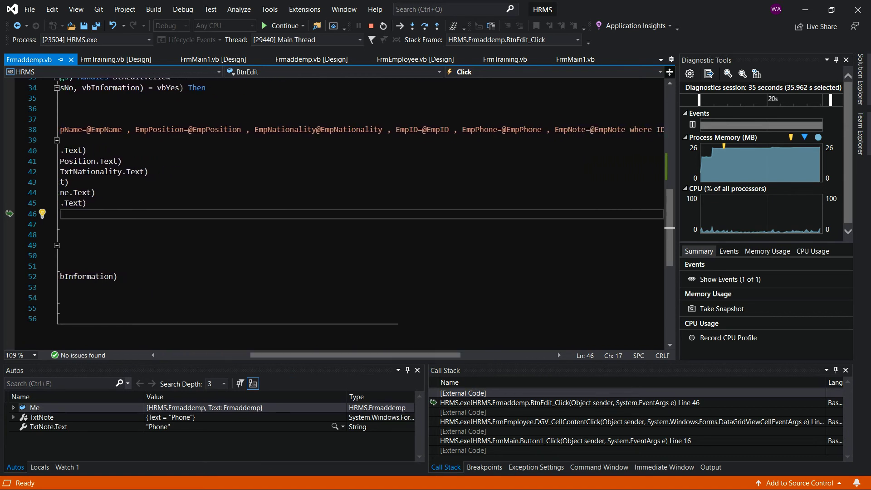
left_click(317, 130)
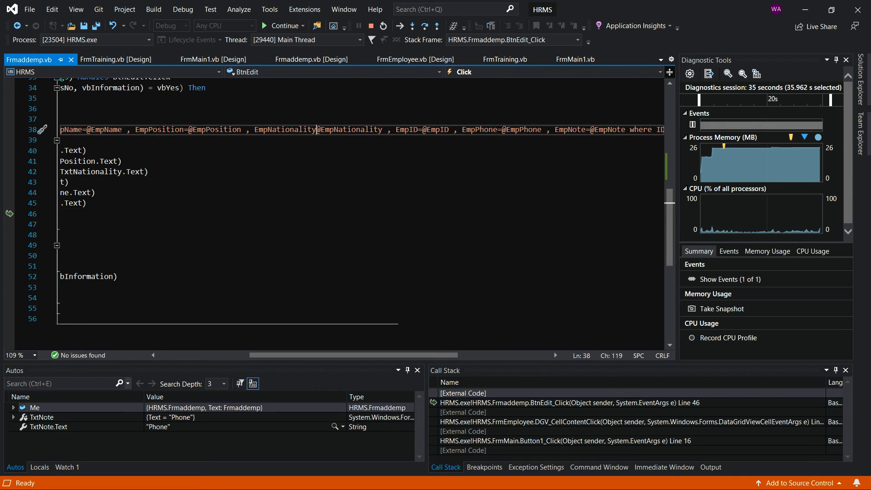
type("=")
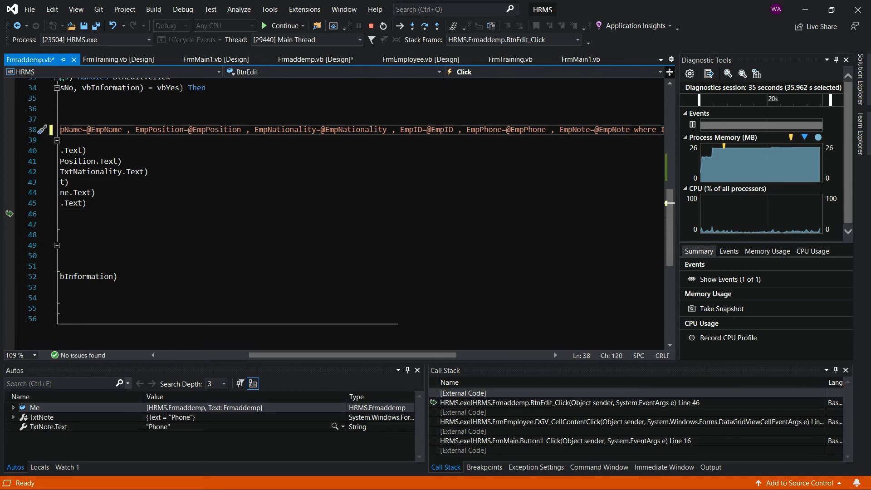
left_click(383, 26)
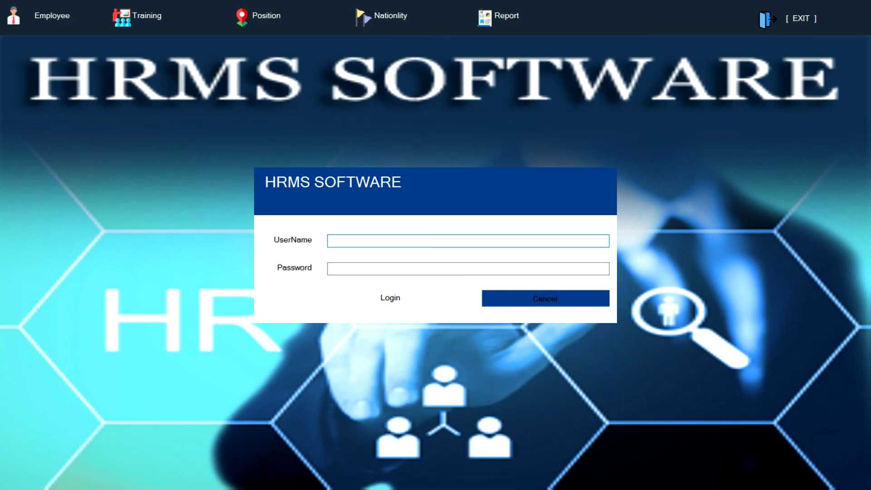
Step: Skip the login, open row 8 in the Employee Edit form, and submit an unchanged update
left_click(546, 299)
left_click(45, 16)
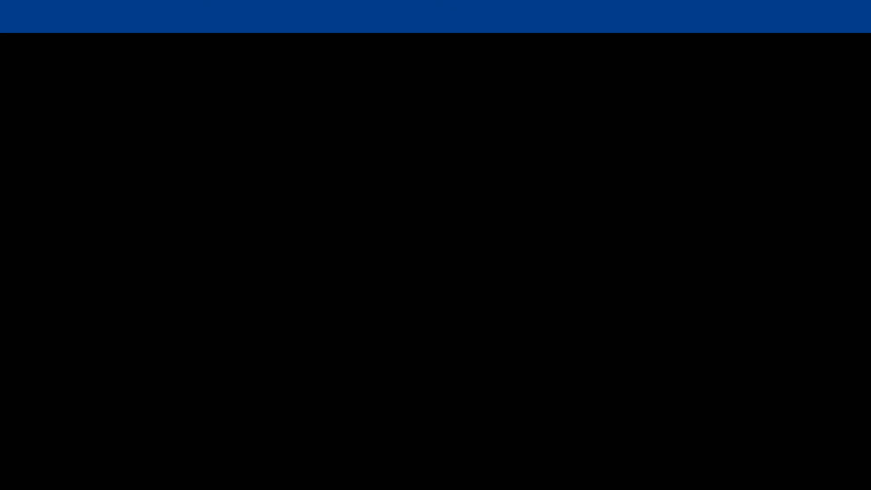
left_click(175, 123)
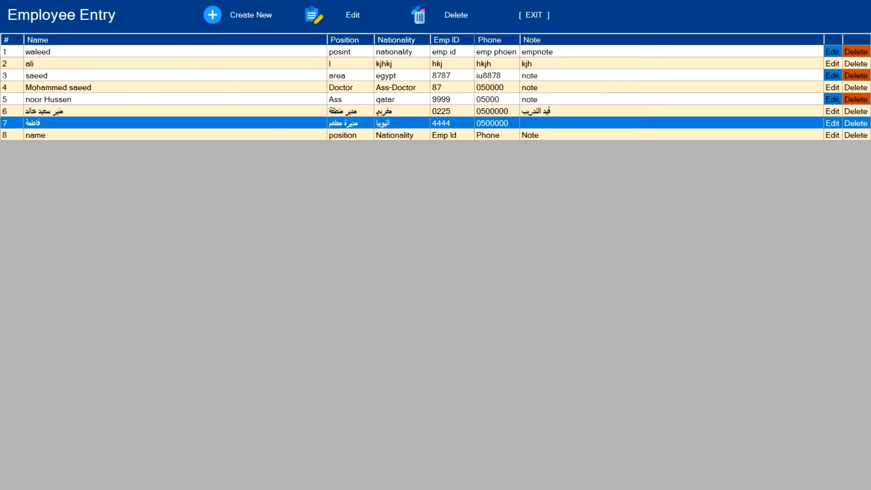
left_click(175, 134)
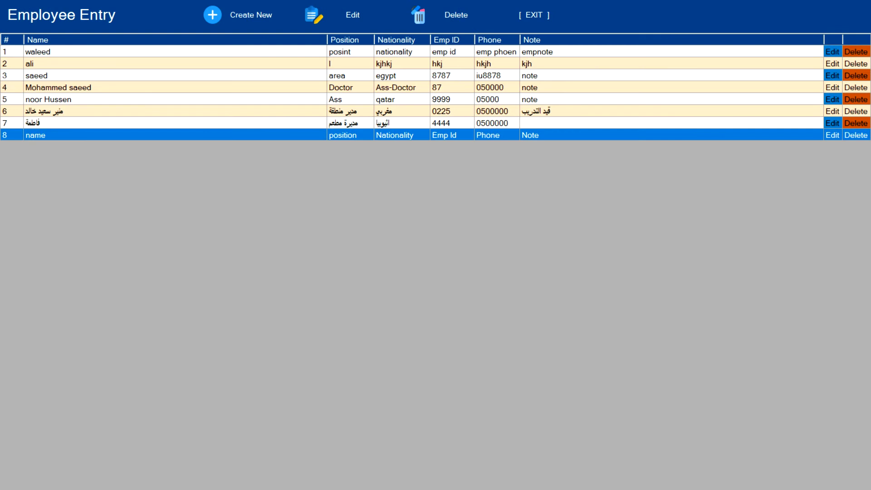
left_click(833, 136)
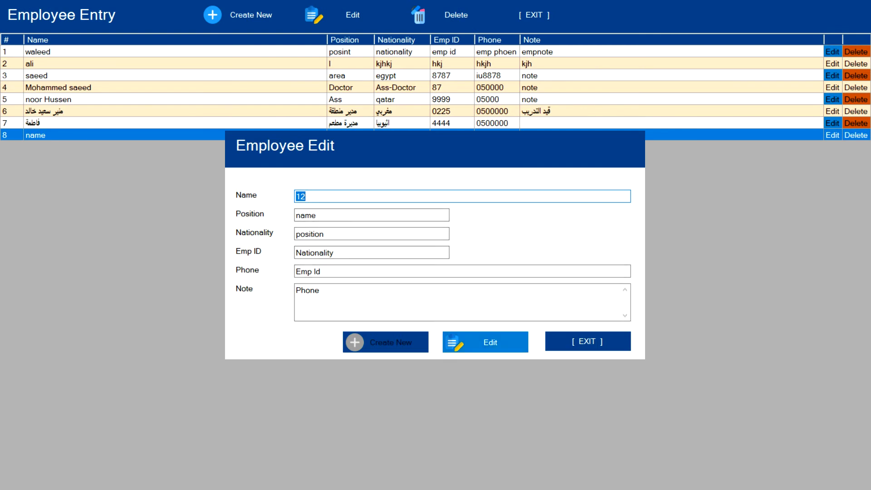
left_click(486, 343)
left_click(426, 285)
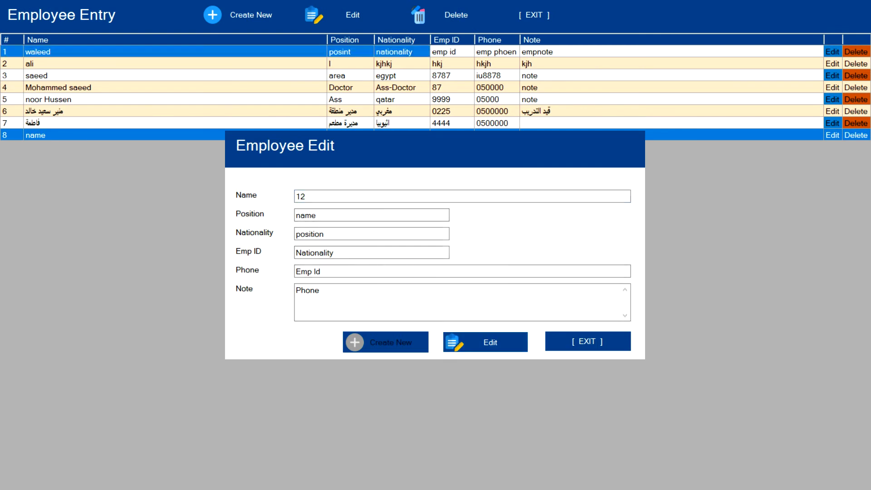
key("Return")
Step: Change row 8's Position to Kamal and save the update
left_click(373, 215)
key("BackSpace")
key("BackSpace")
key("BackSpace")
key("BackSpace")
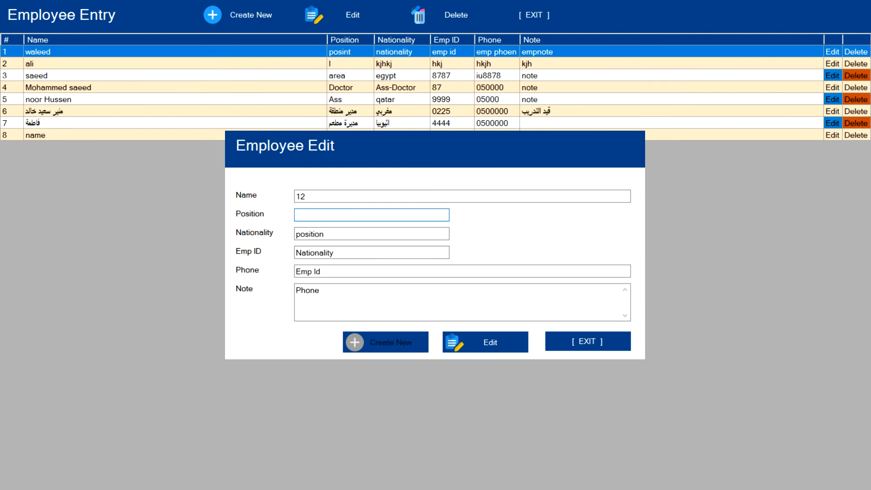
type("Kamal")
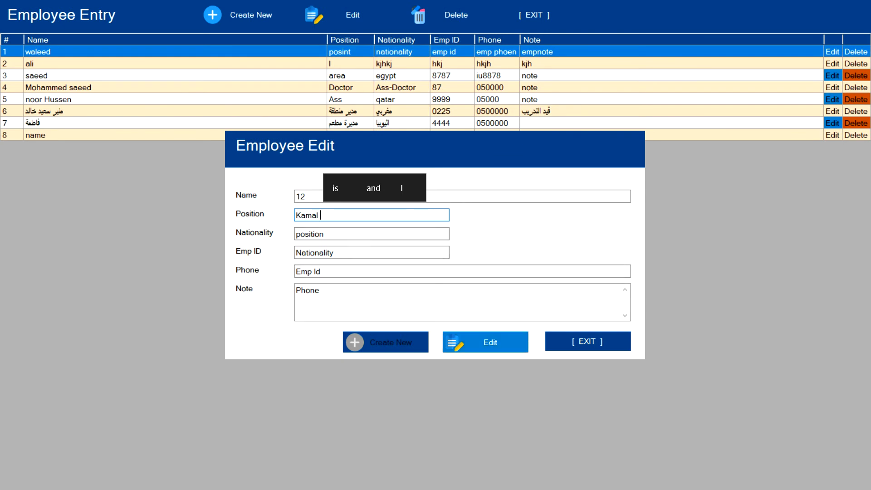
left_click(486, 342)
left_click(424, 285)
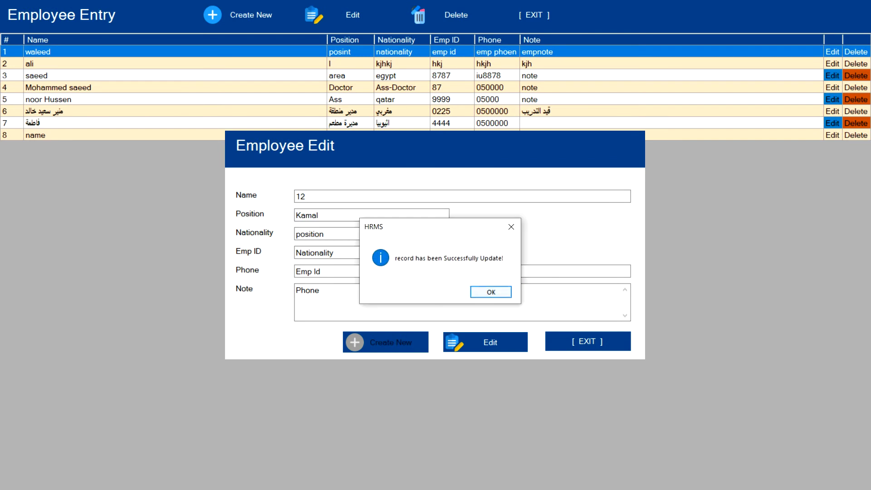
key("Return")
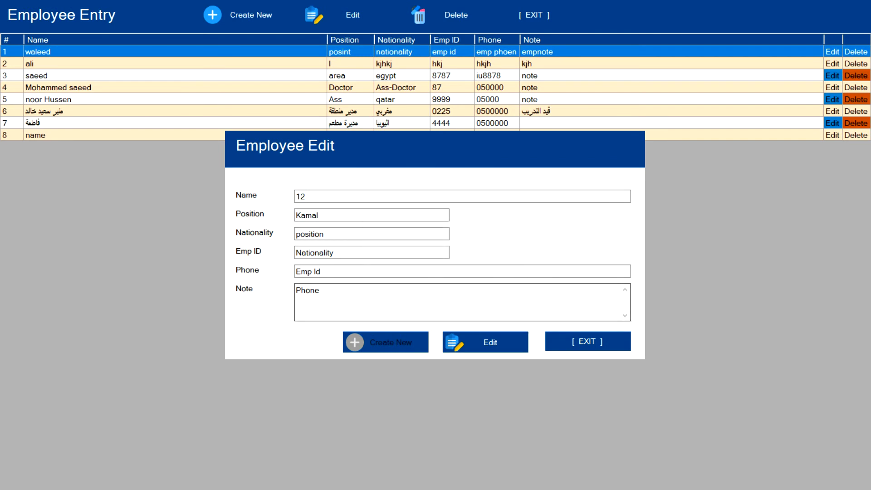
Step: Resubmit the record update and close the Employee Edit form
left_click(485, 343)
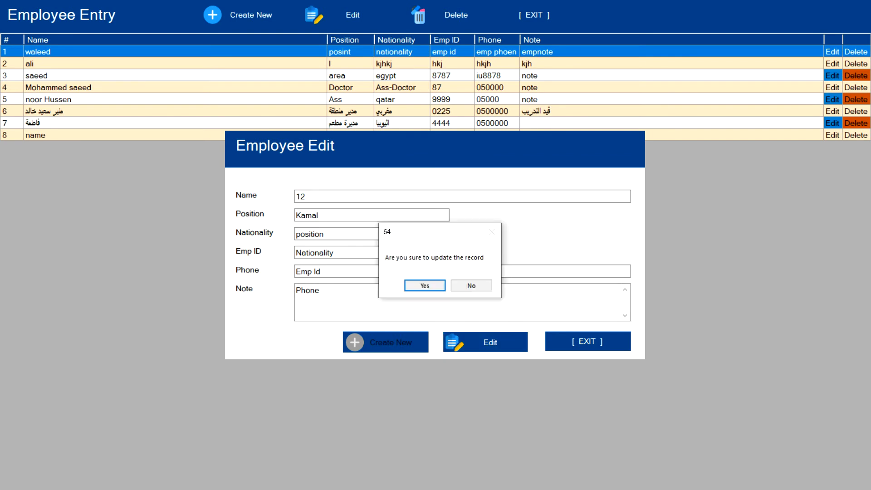
key("Return")
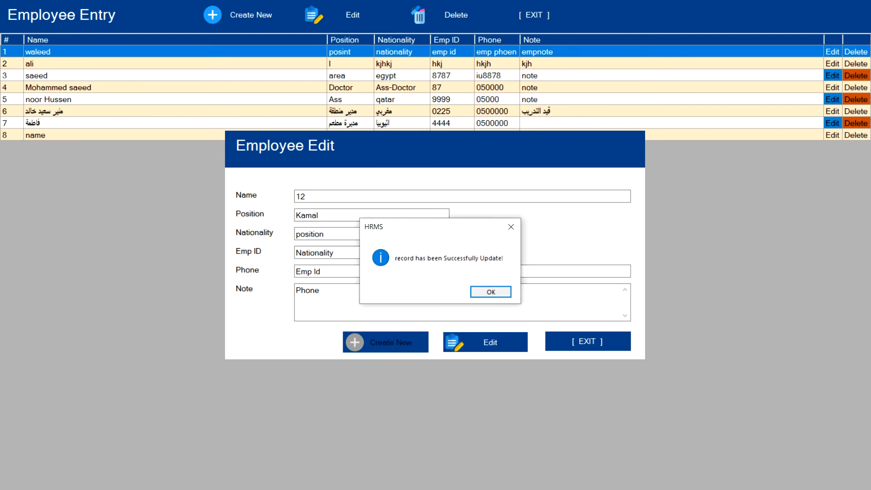
key("Return")
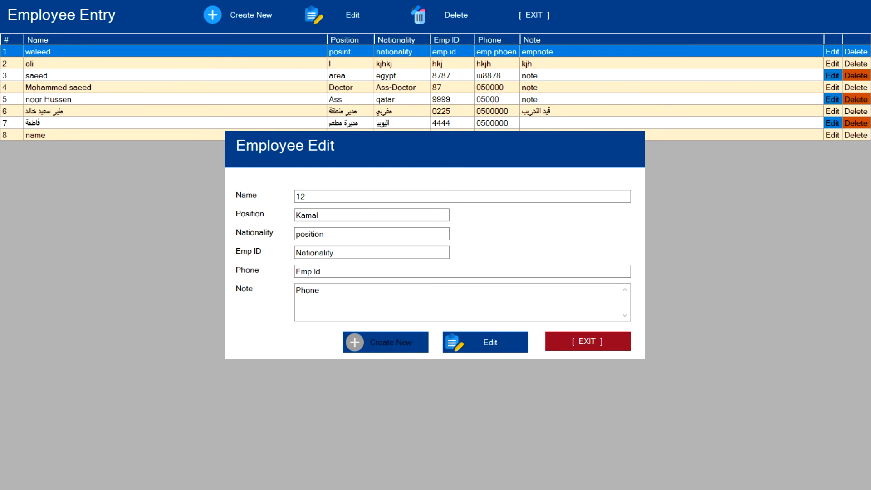
left_click(588, 341)
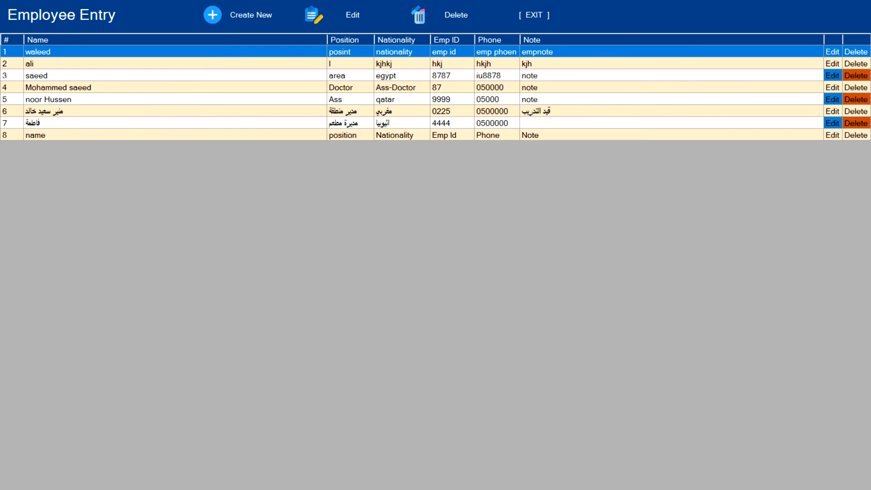
Step: Reopen row 8 for editing and save its Position as kamal
left_click(488, 135)
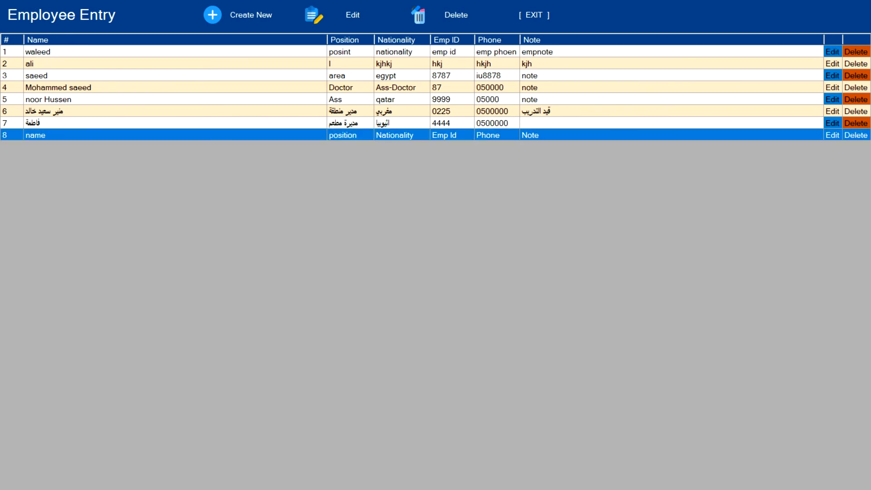
left_click(671, 123)
left_click(833, 135)
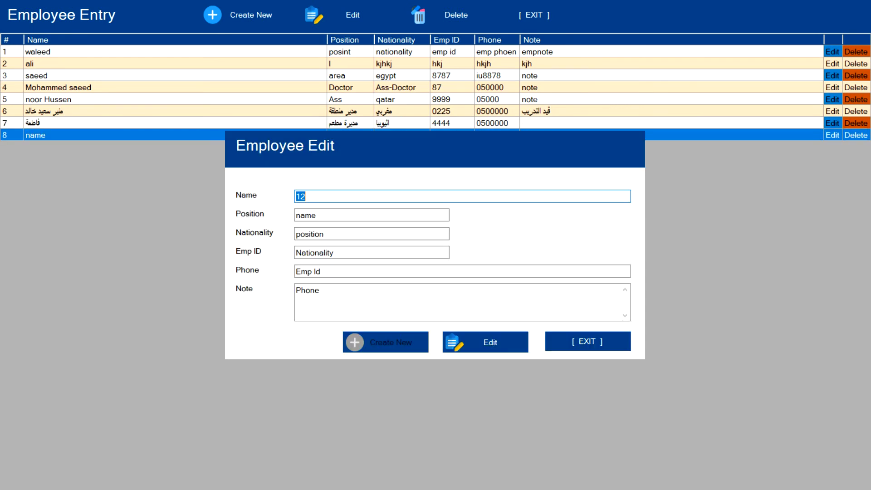
left_click(326, 215)
key("BackSpace")
key("BackSpace")
key("BackSpace")
key("BackSpace")
type("kamal")
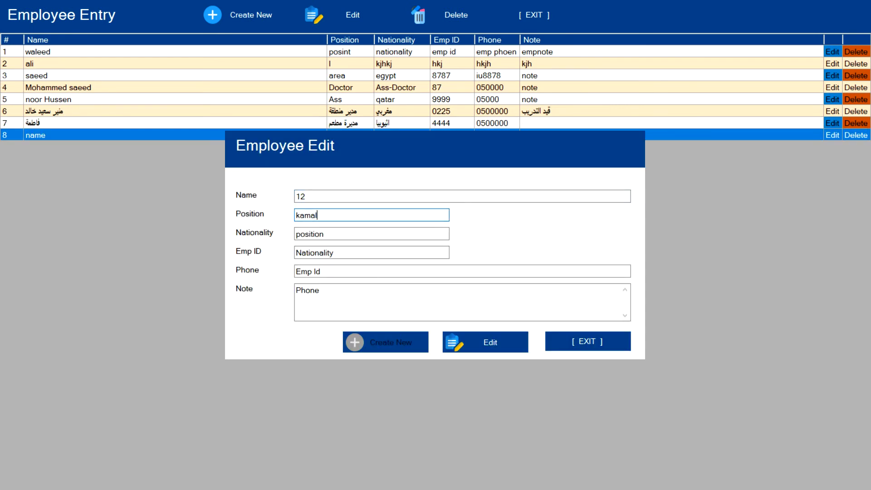
left_click(485, 342)
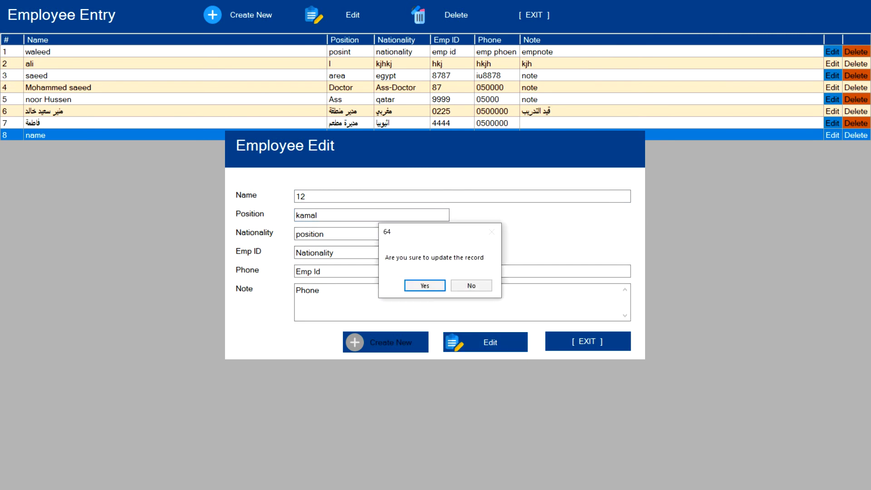
key("Return")
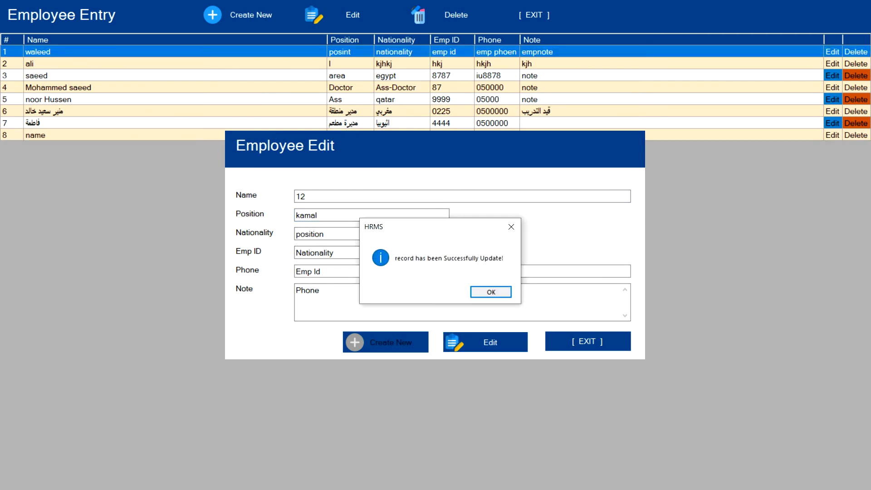
key("Return")
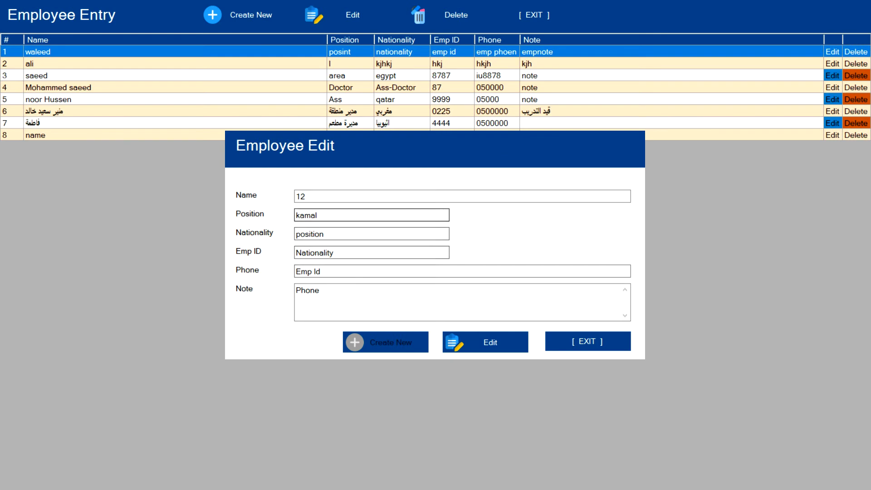
Step: Set Nationality to positiona and Emp ID to Nationalitya, then save the update
left_click(327, 233)
type("a")
left_click(345, 252)
type("a")
left_click(486, 343)
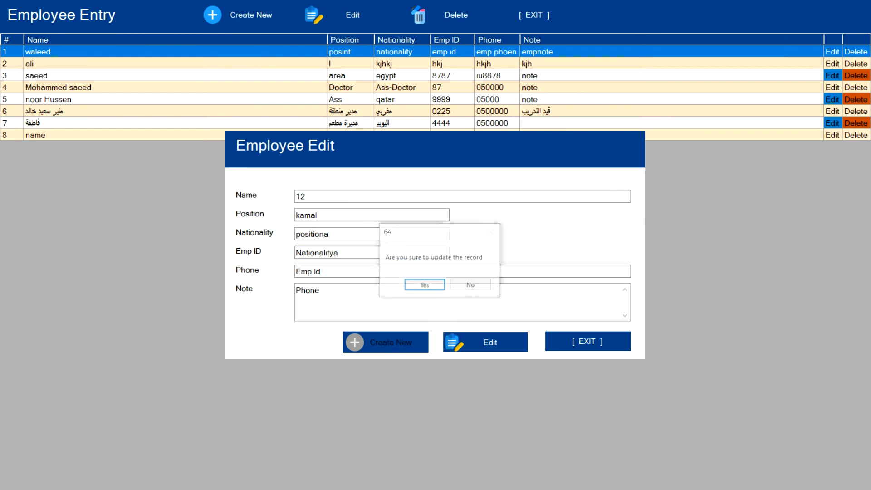
key("Return")
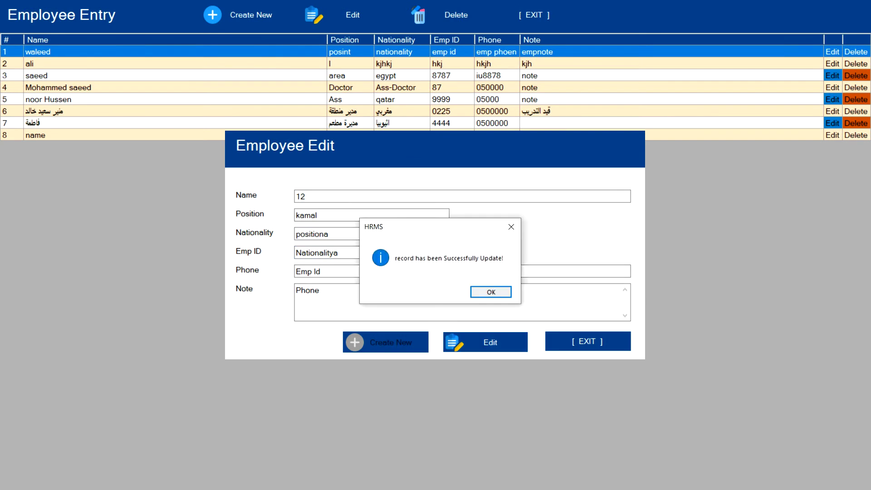
key("Return")
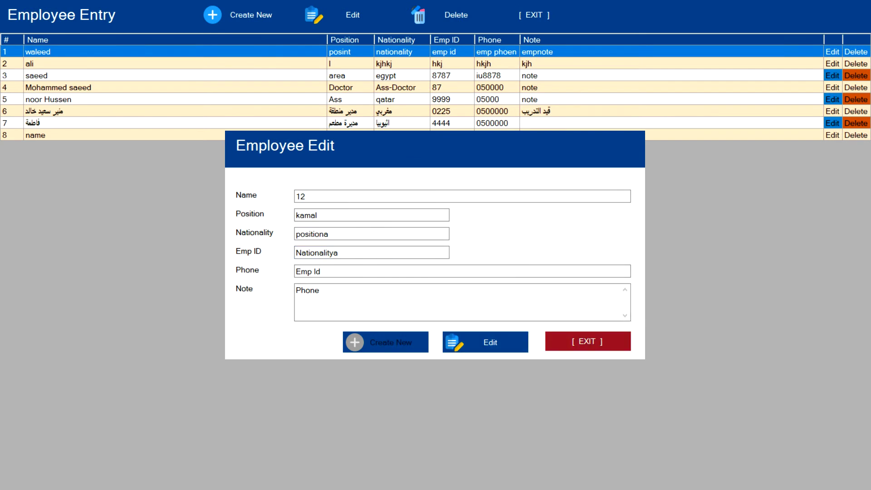
Step: Close the Employee Edit form and the Employee Entry window
left_click(588, 341)
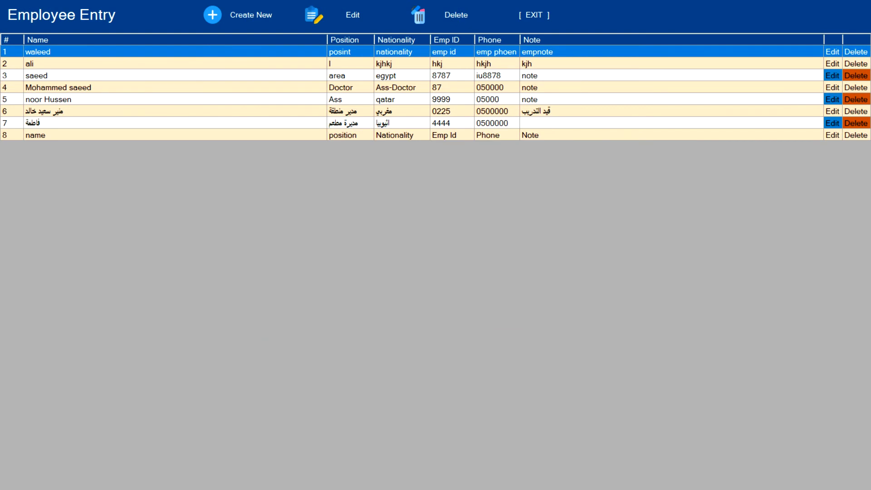
left_click(436, 135)
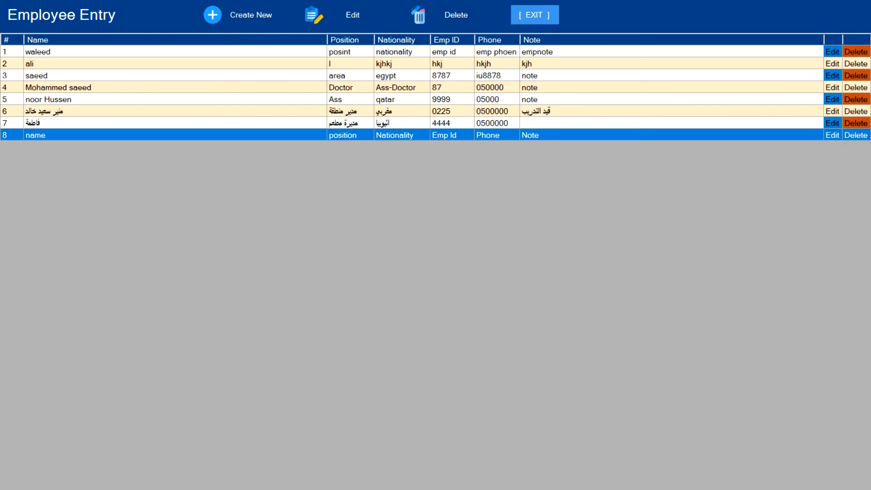
left_click(534, 15)
left_click(802, 18)
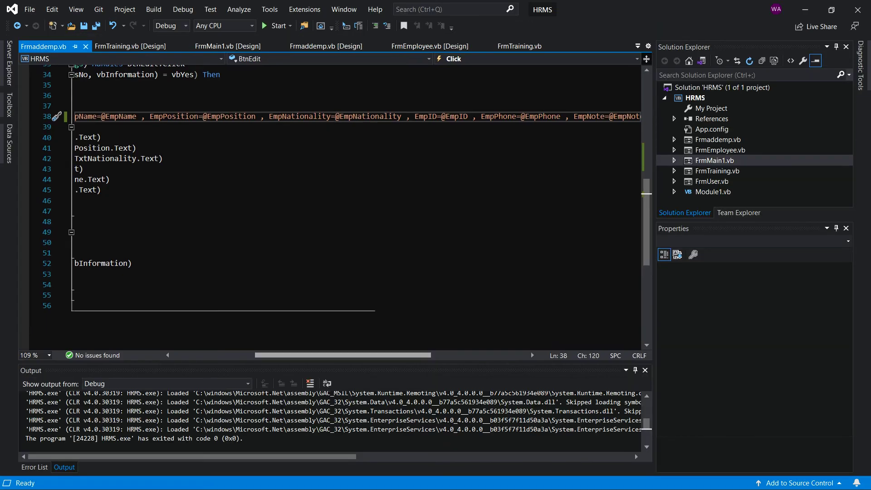
scroll(317, 204, "right", 10)
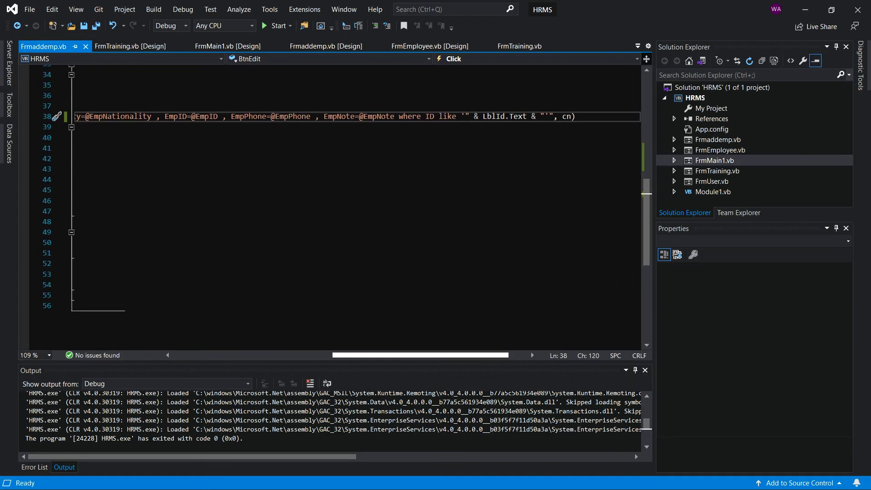
scroll(318, 205, "left", 2)
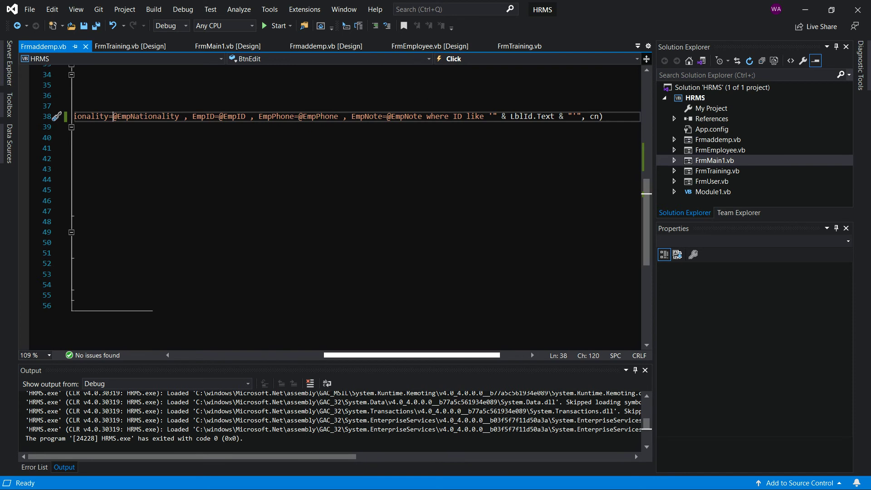
scroll(336, 186, "left", 10)
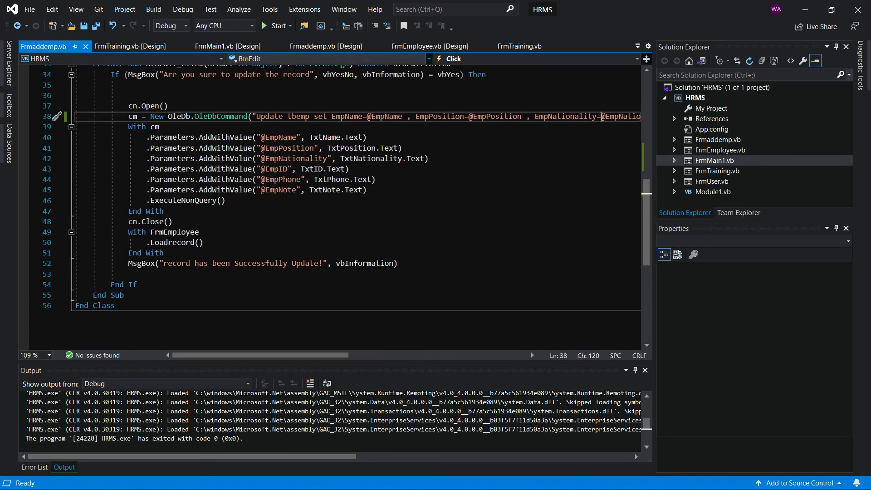
left_click(327, 47)
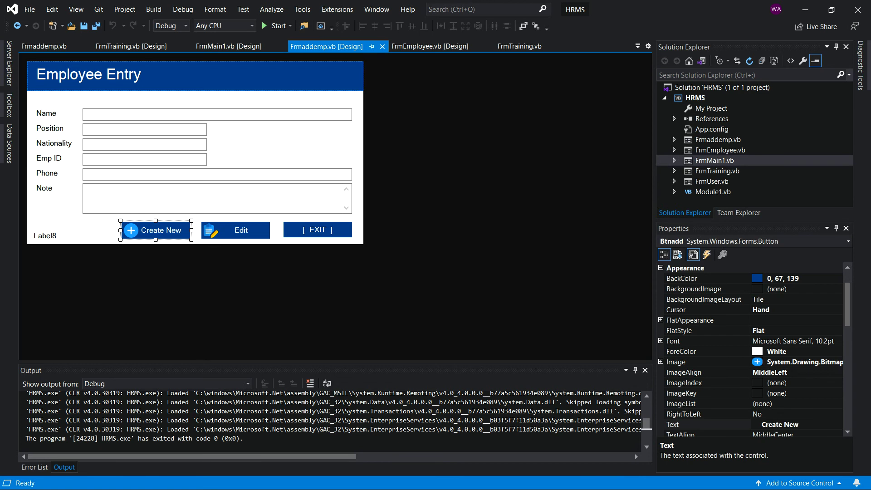
double_click(258, 230)
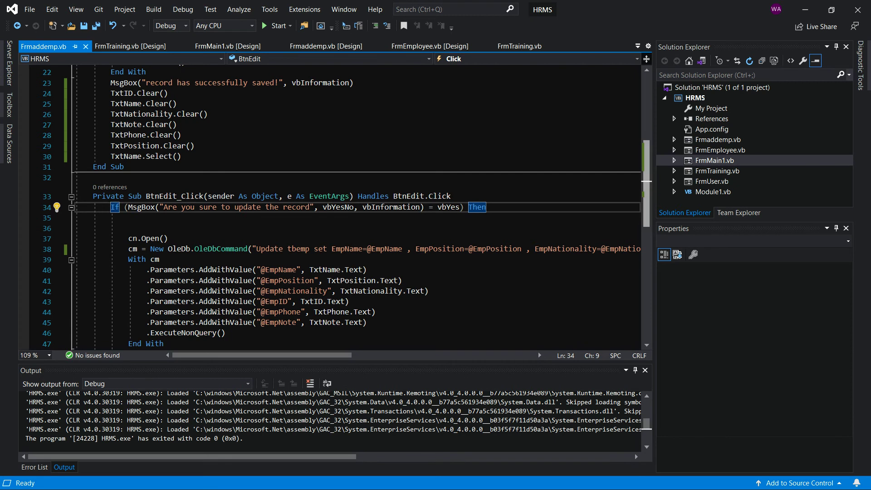
scroll(647, 181, "down", 2)
scroll(647, 181, "down", 1)
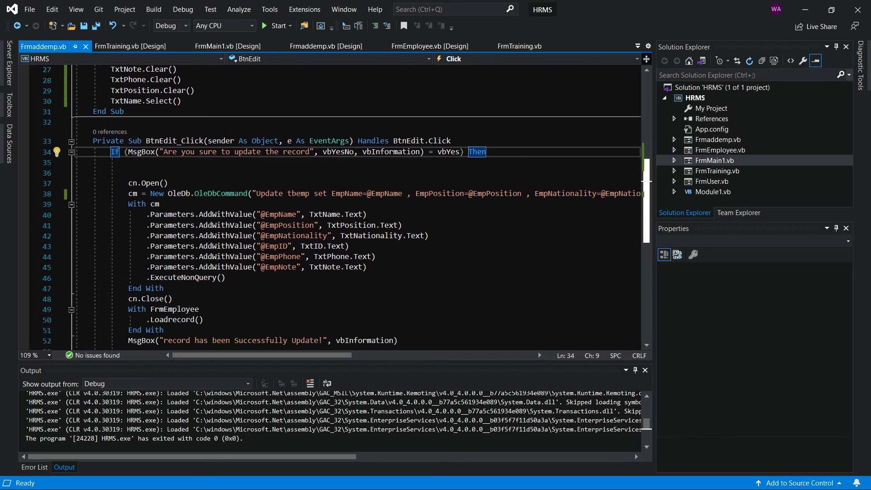
scroll(646, 182, "up", 1)
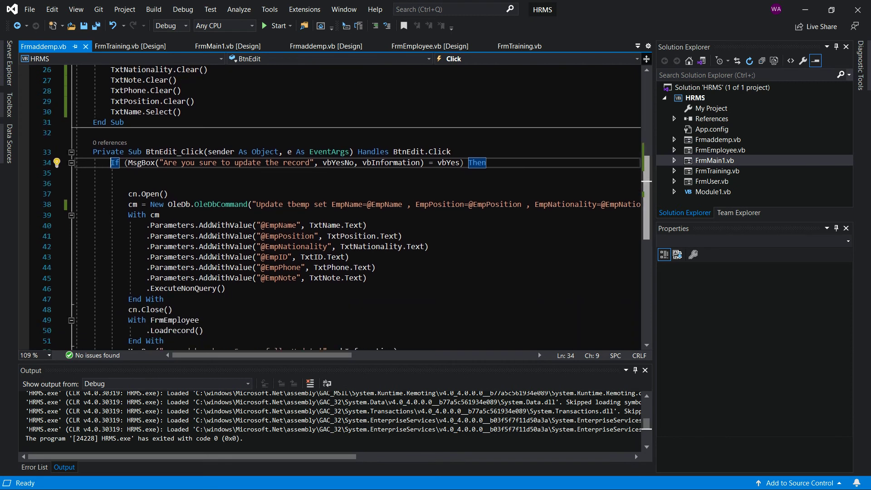
mouse_move(254, 355)
left_mouse_down()
mouse_move(436, 356)
mouse_move(270, 355)
left_mouse_up()
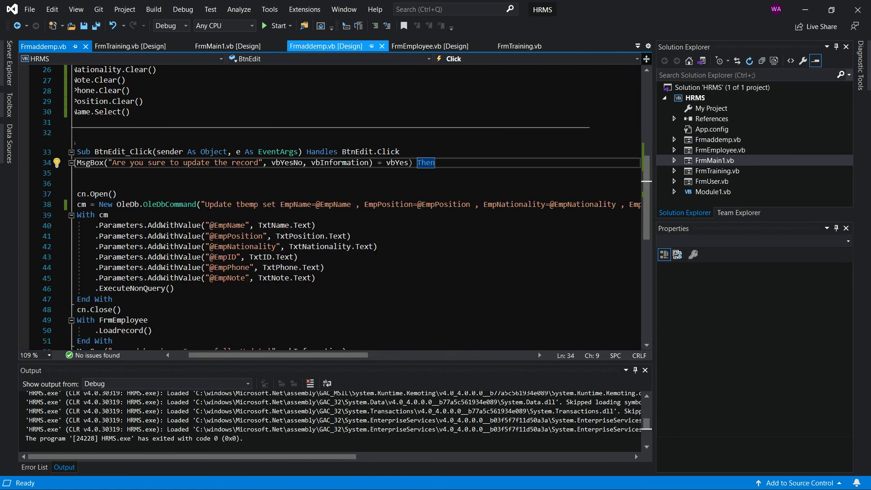
Step: Open the employee list form's code at the LblId cell index on line 36
left_click(326, 46)
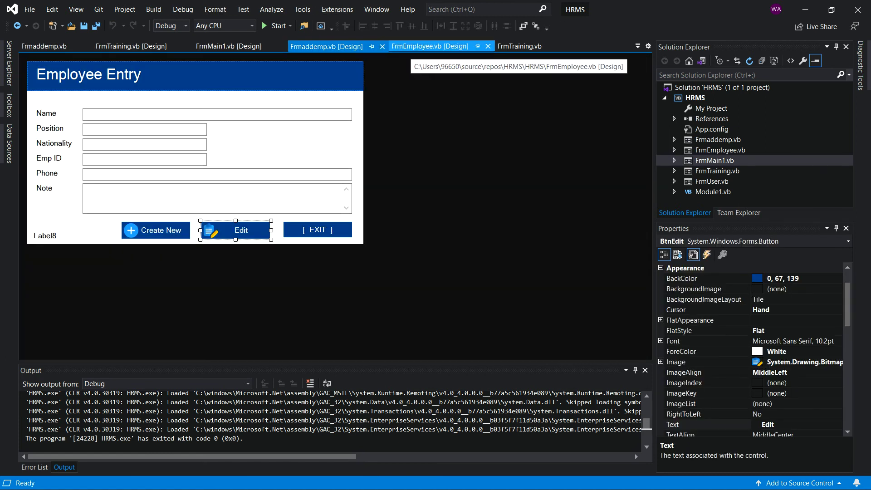
left_click(430, 46)
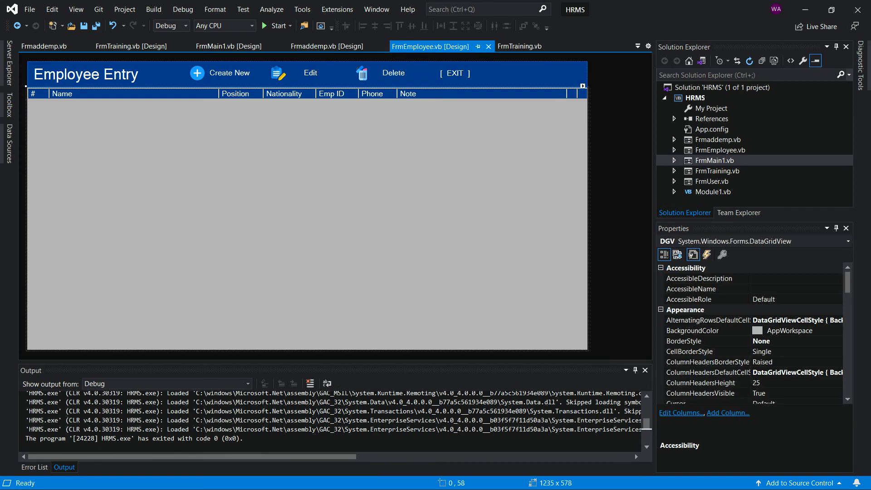
key("F7")
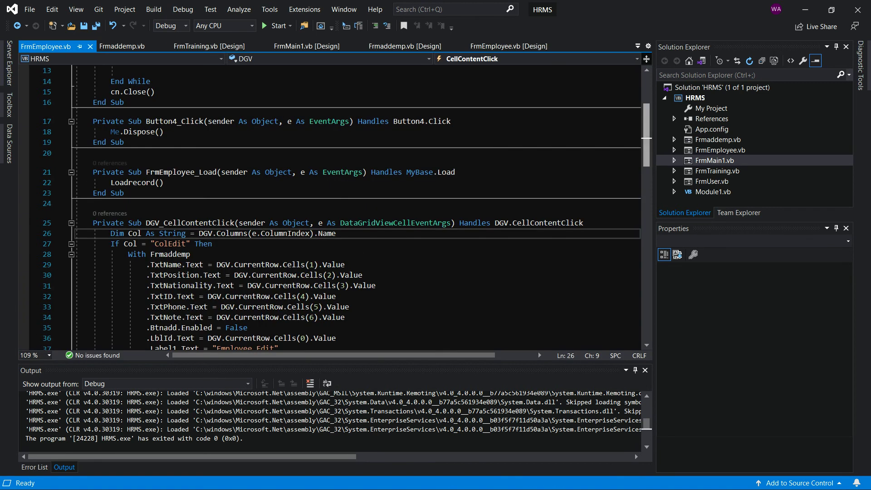
scroll(332, 207, "down", 3)
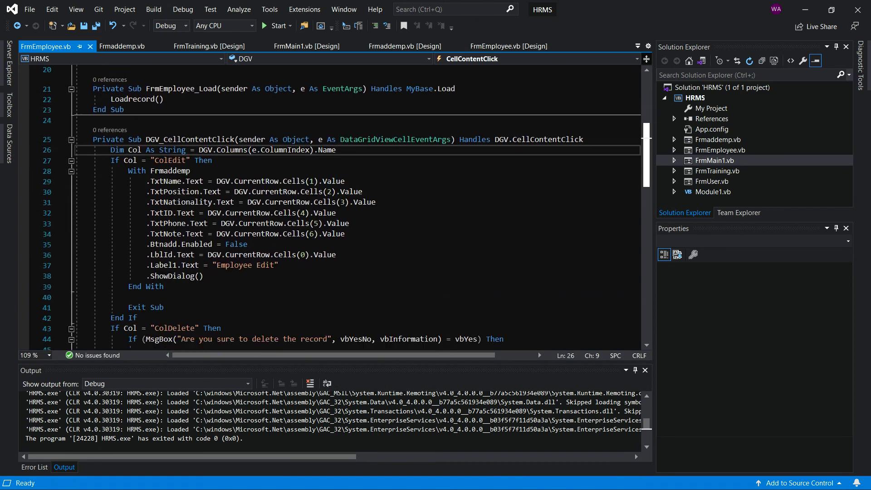
left_click(301, 255)
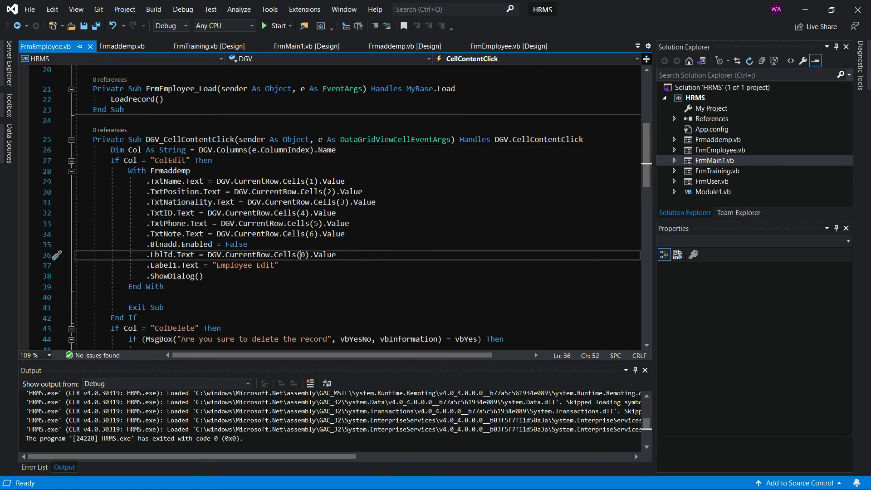
Step: Inspect the grid's blank second column in the column editor without making changes
left_click(123, 46)
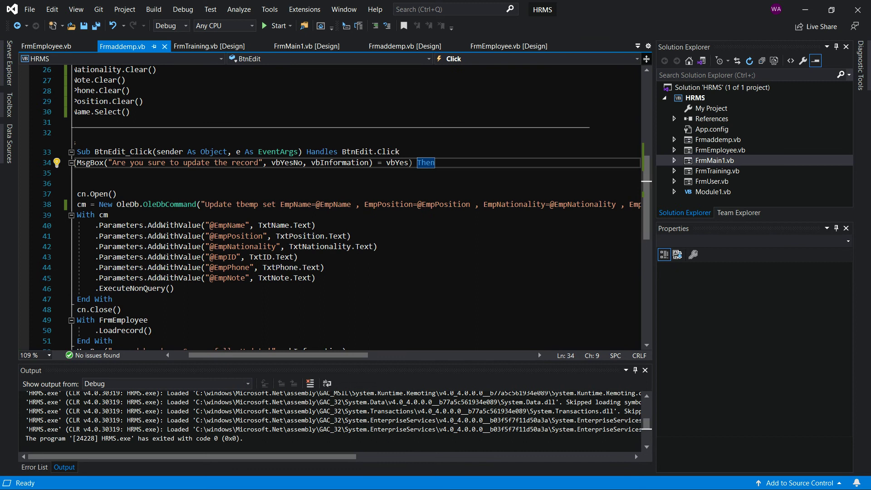
left_click(210, 46)
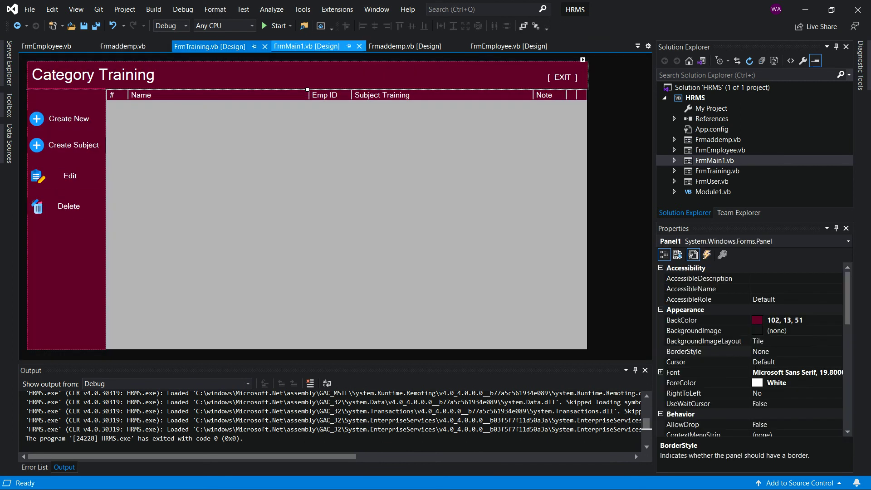
left_click(307, 46)
left_click(405, 46)
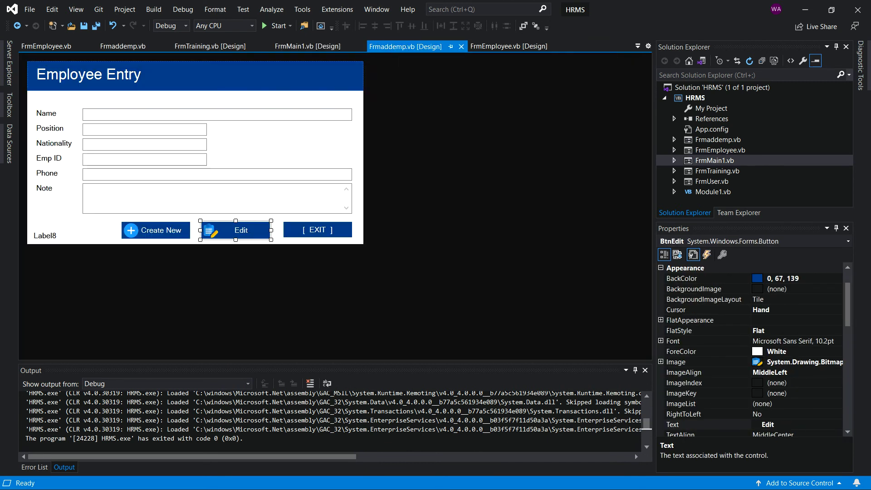
left_click(509, 46)
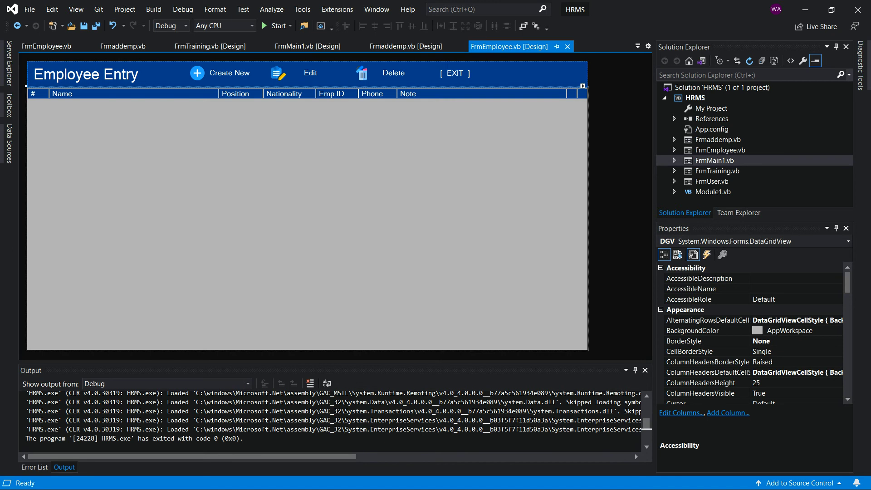
right_click(332, 164)
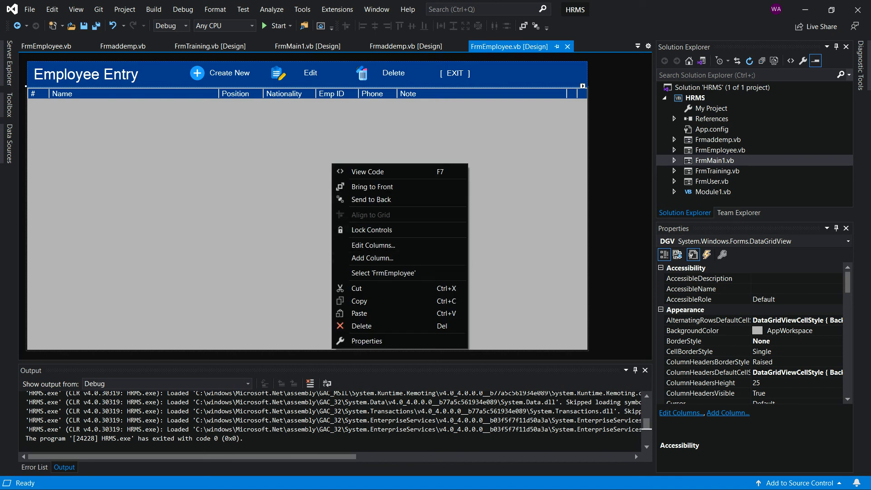
left_click(373, 245)
left_click(313, 180)
left_click(574, 135)
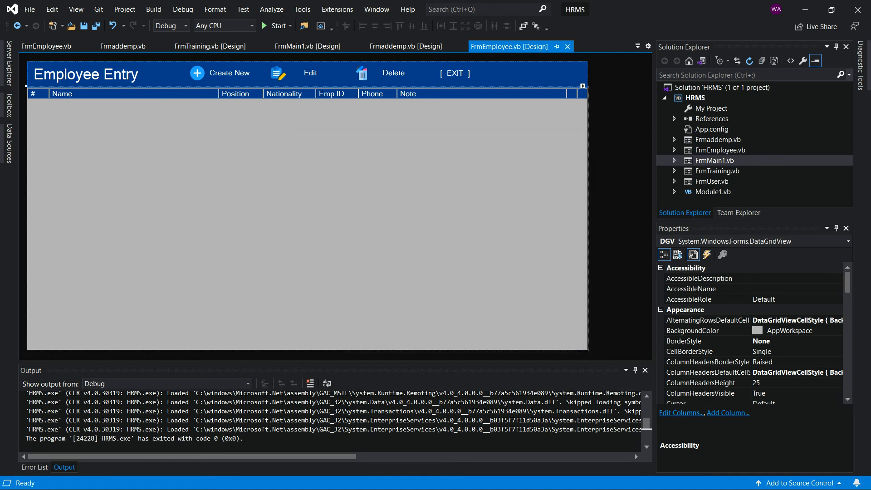
Step: Change LblId.Text to read Cells(1) instead of Cells(0), then save and run with F5
key("F7")
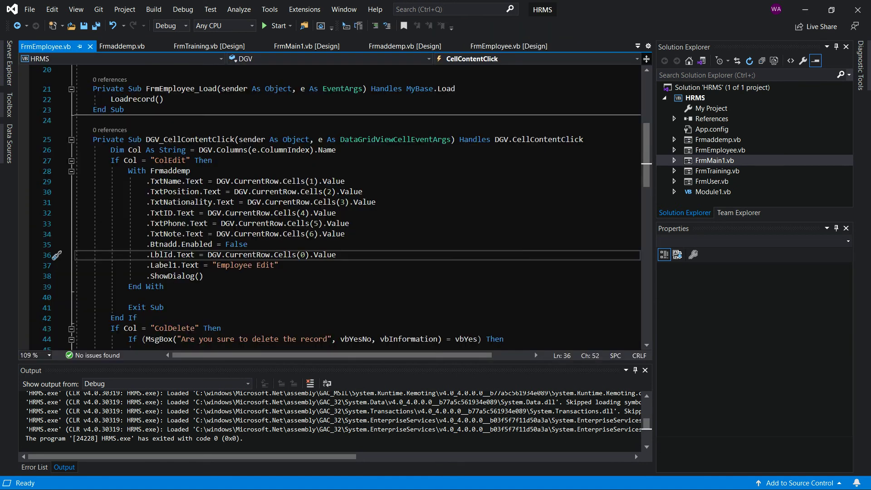
left_click(310, 255)
left_click(305, 255)
key("BackSpace")
type("1")
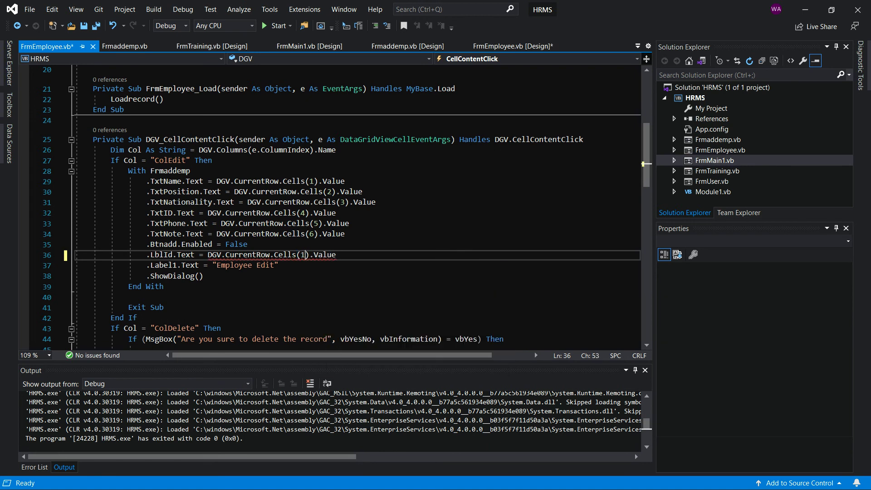
key("F5")
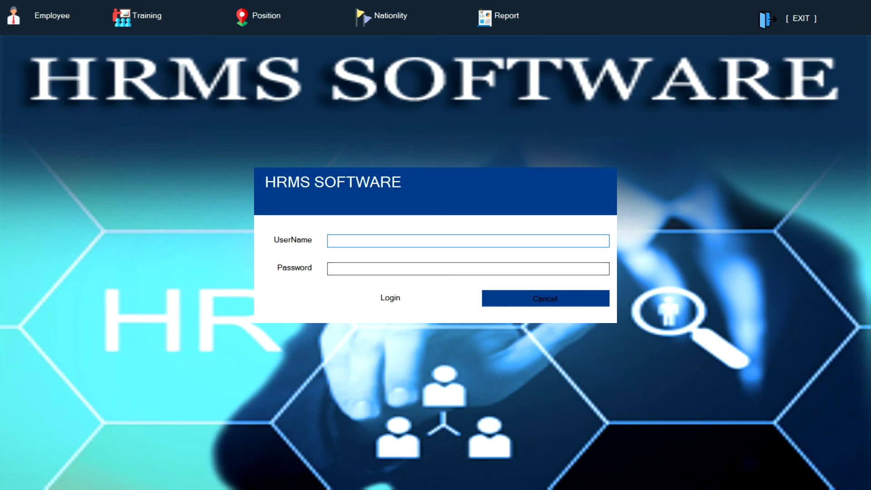
Step: Edit row 8, enter kamal as Position, save the update, and close both employee windows
left_click(546, 299)
left_click(45, 15)
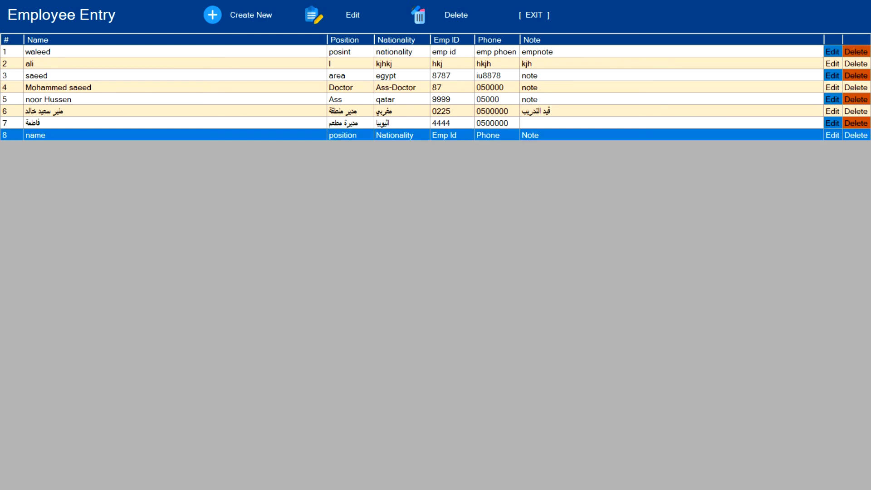
left_click(833, 135)
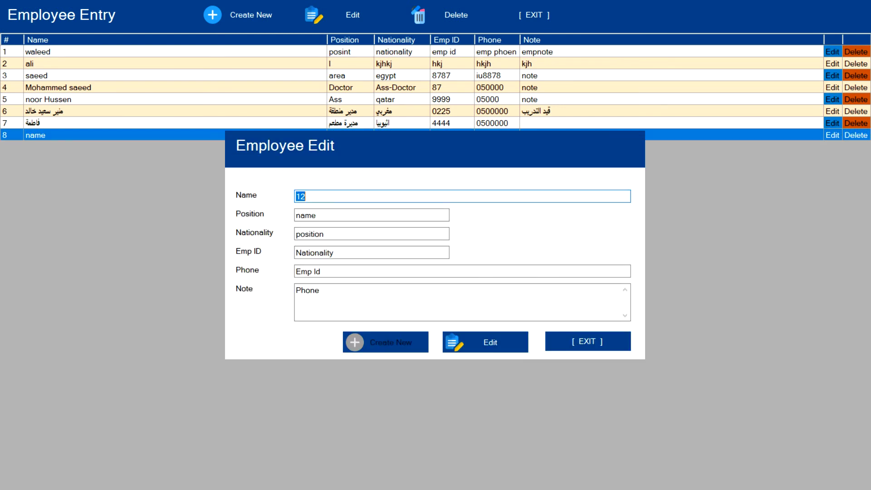
key("Tab")
type("kamal")
left_click(486, 342)
left_click(425, 286)
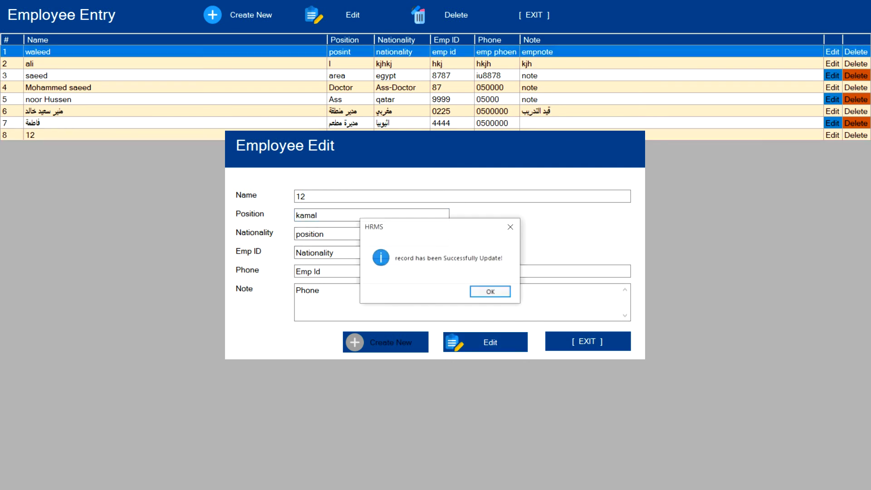
left_click(491, 292)
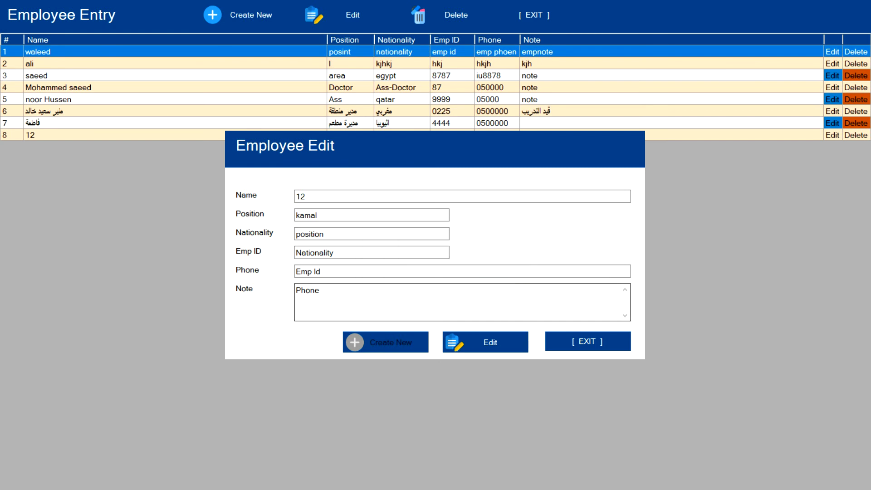
left_click(588, 342)
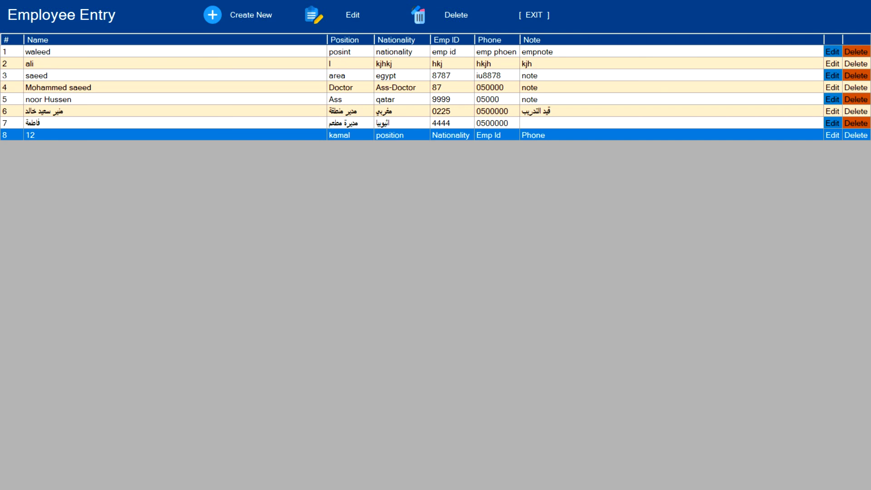
left_click(534, 15)
Step: Close HRMS, review the grid's KeyEmp and Name columns, then open FrmEmployee.vb code
left_click(802, 18)
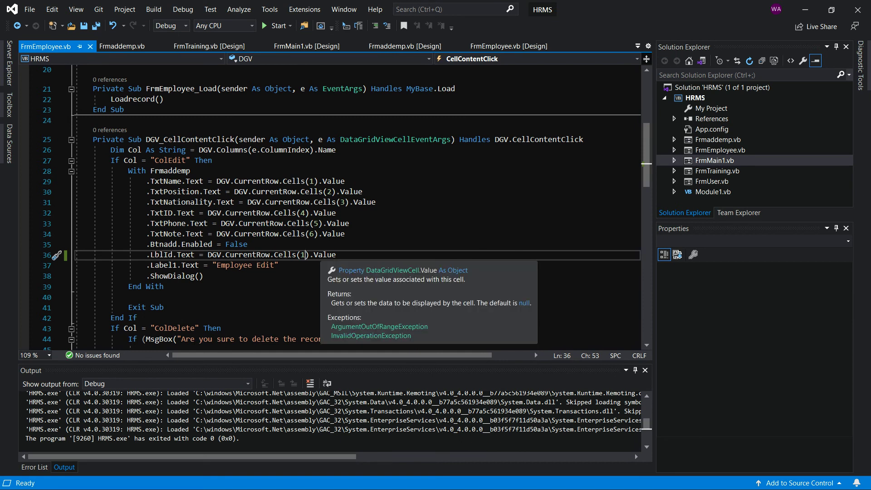
left_click(509, 47)
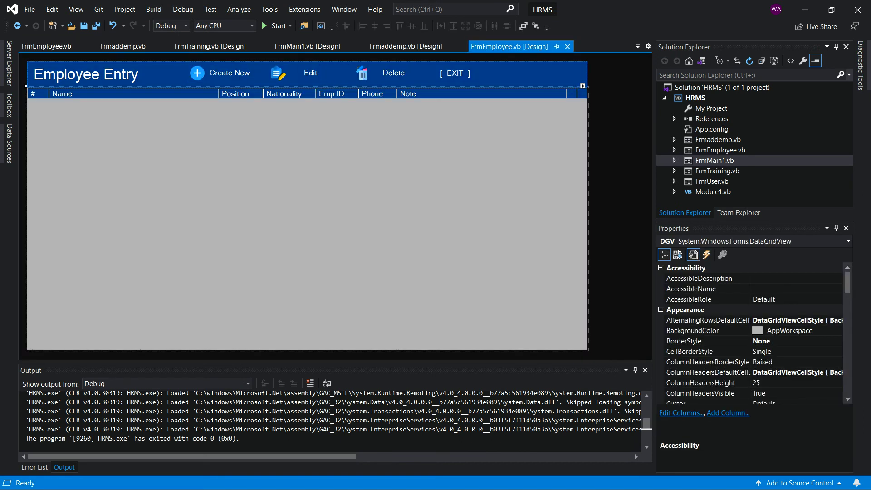
right_click(309, 155)
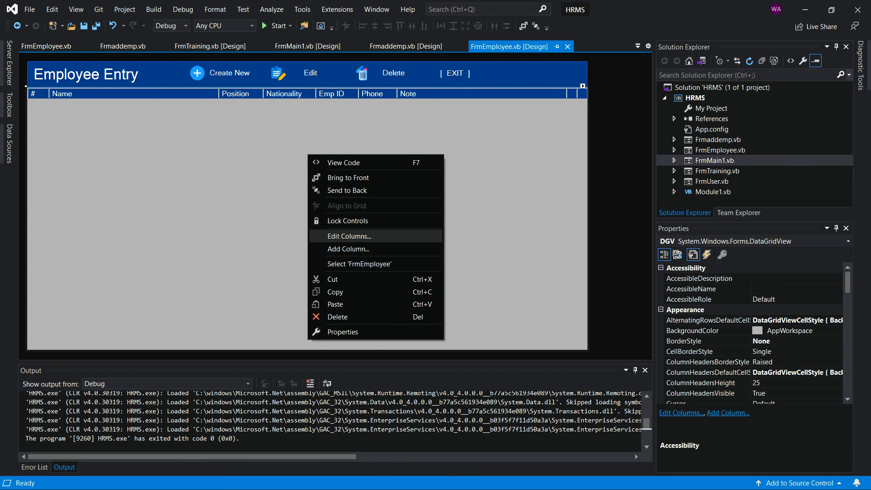
key("Return")
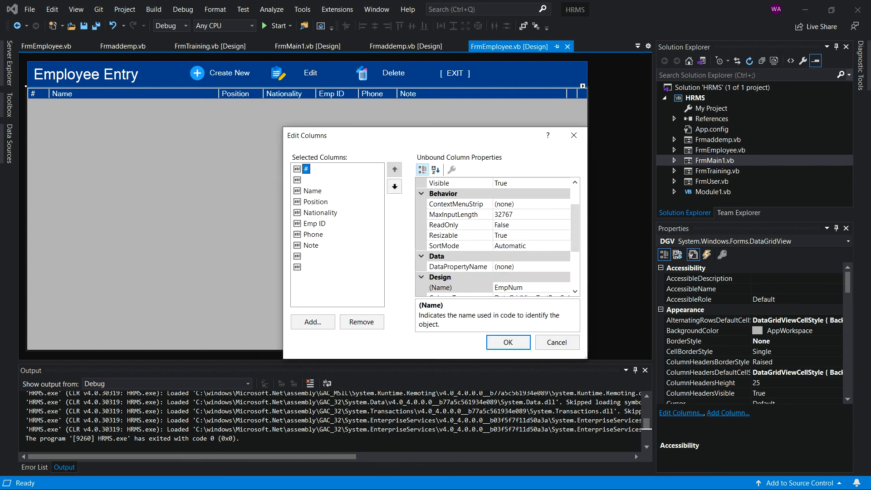
key("Down")
key("Down")
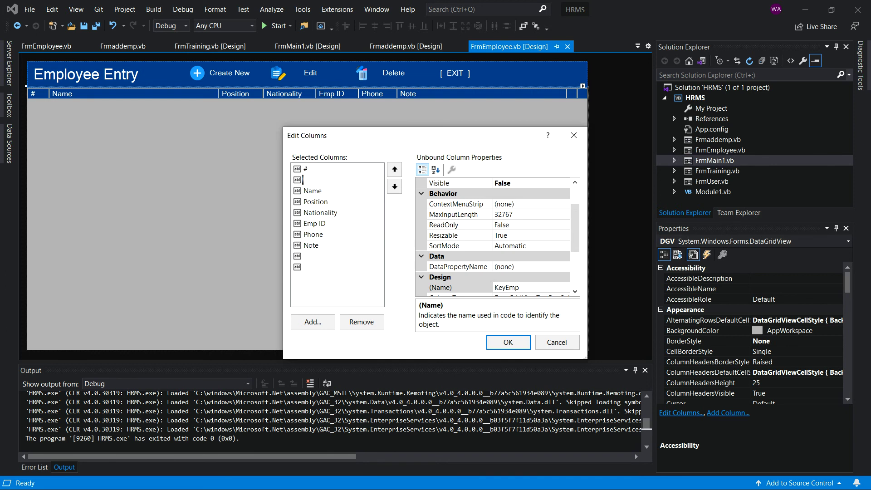
key("Up")
left_click(574, 136)
key("F7")
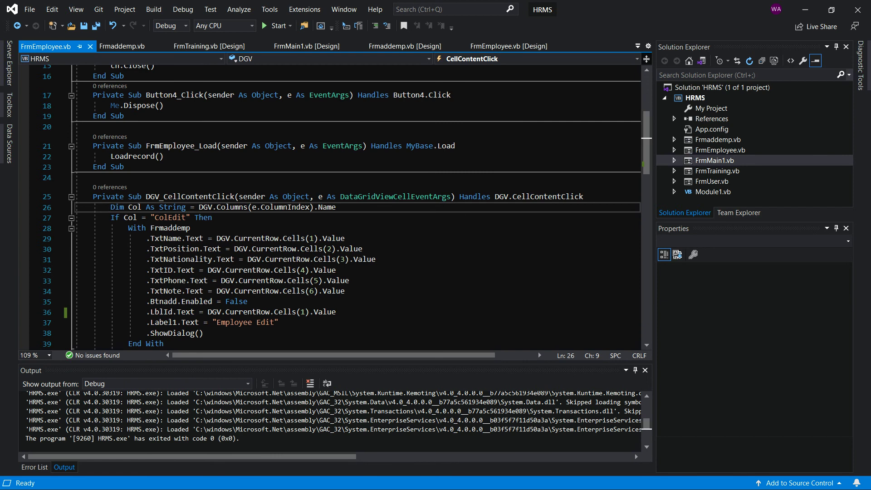
Step: Set the Name, Position and Nationality lines to Cells(2), Cells(3) and Cells(4)
left_click(230, 238)
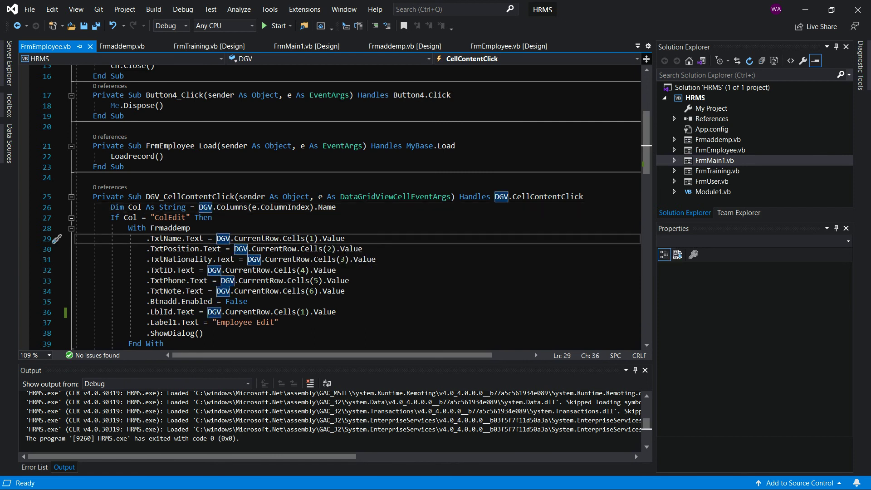
left_click(313, 239)
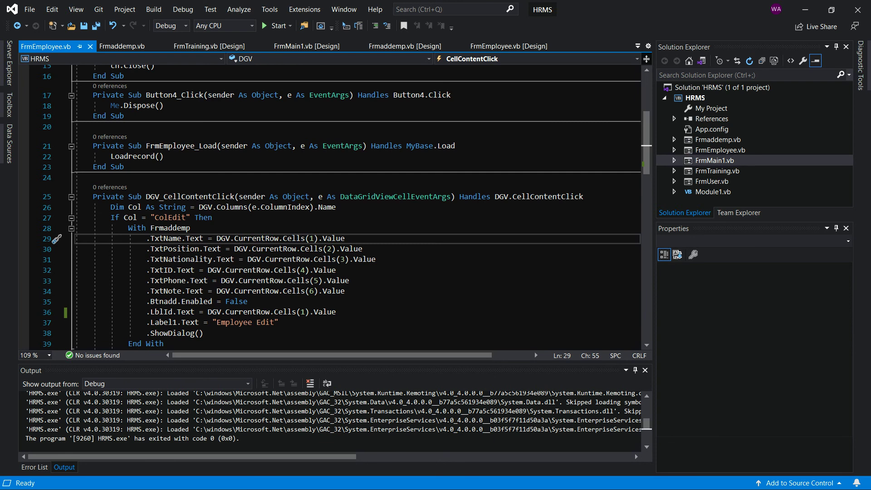
key("BackSpace")
type("2")
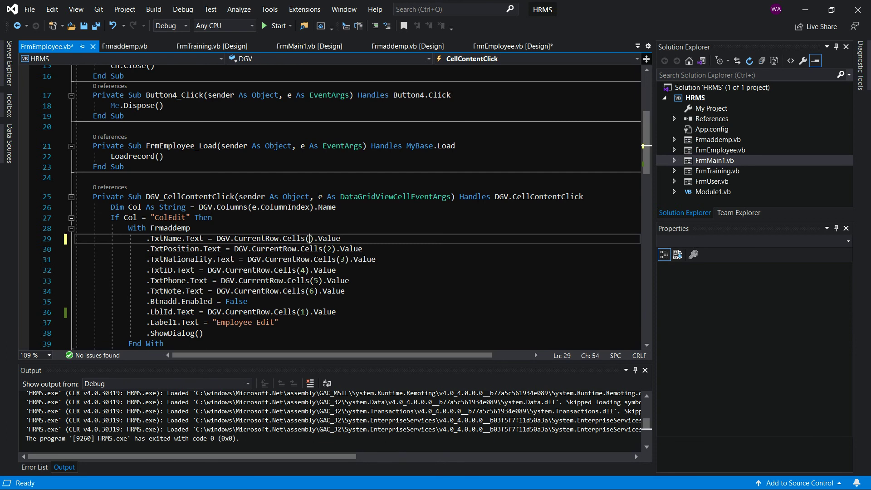
left_click(336, 249)
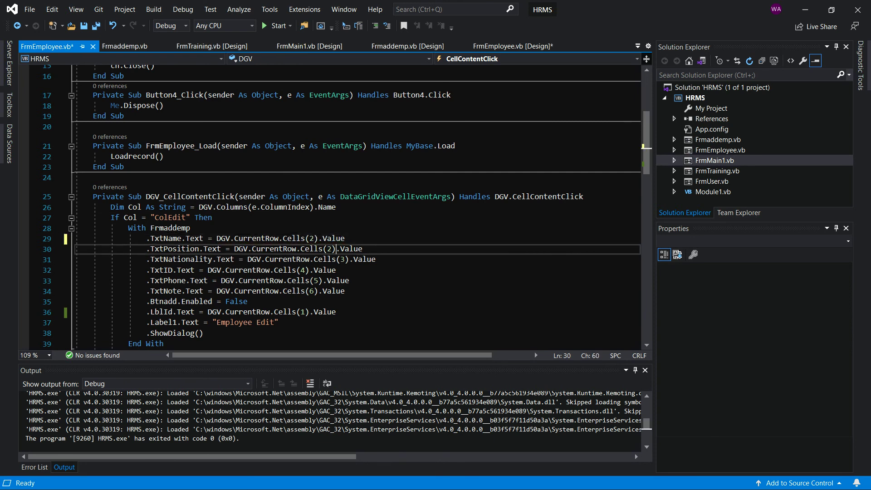
key("BackSpace")
type("3")
left_click(344, 259)
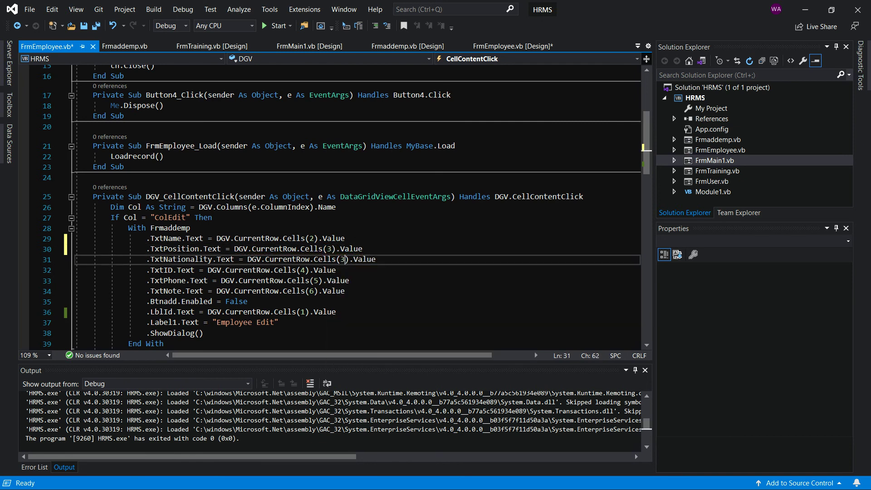
key("BackSpace")
type("4")
Step: Set Emp ID, Phone and Note to Cells(5), Cells(6) and Cells(7), then build and run
left_click(305, 270)
key("BackSpace")
type("5")
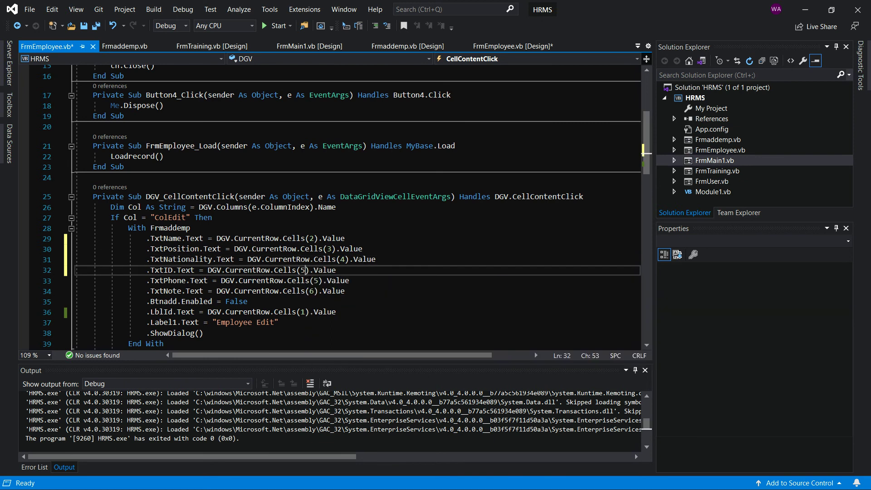
left_click(320, 280)
key("BackSpace")
type("6")
left_click(315, 291)
key("BackSpace")
type("7")
left_click(305, 270)
left_click(278, 25)
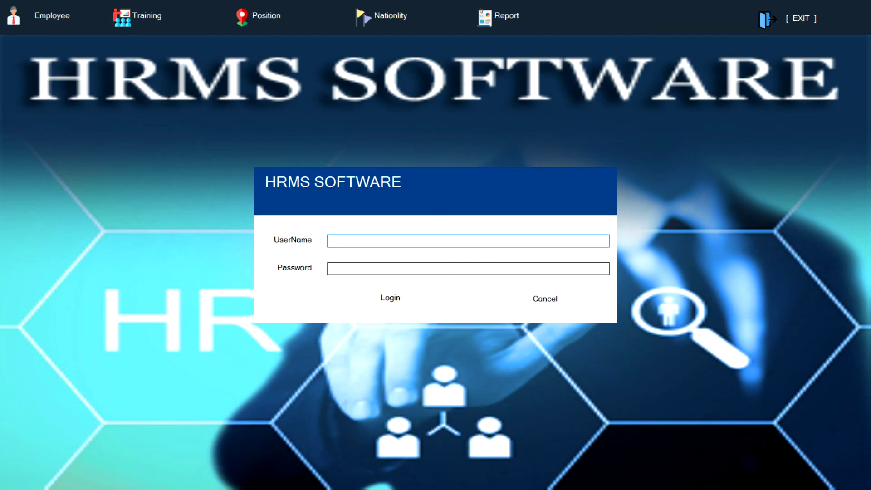
Step: Open row 8 for editing and enter Name kamal, Position Ass and Nationality korea
left_click(545, 299)
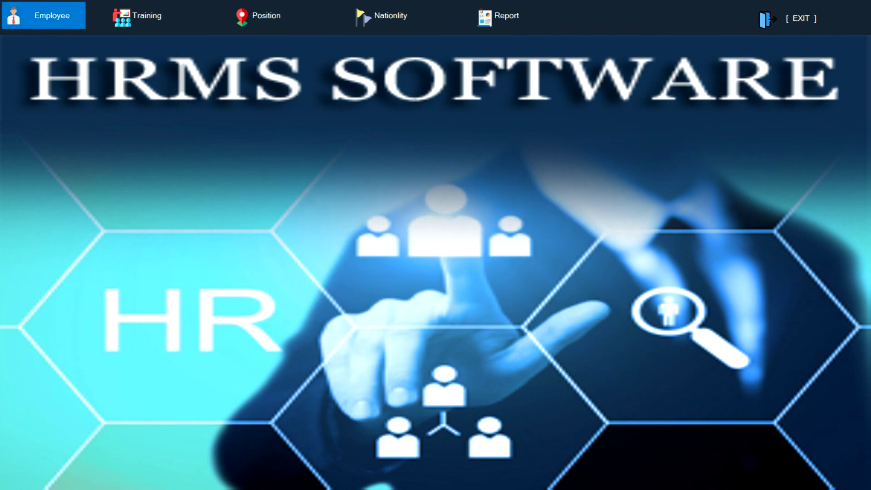
left_click(43, 15)
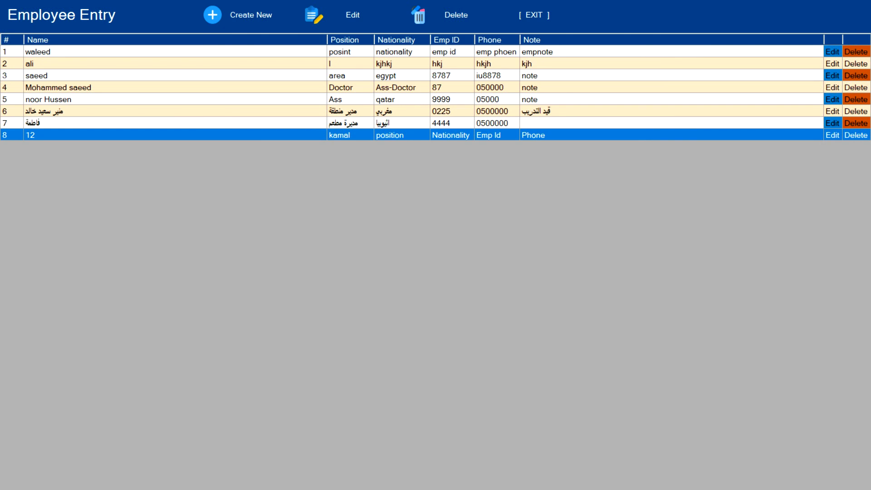
left_click(353, 15)
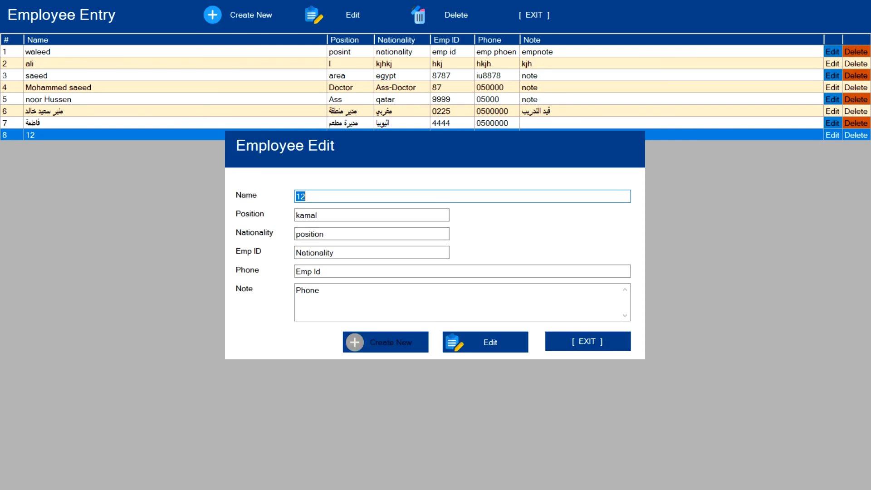
type("kamal")
key("Tab")
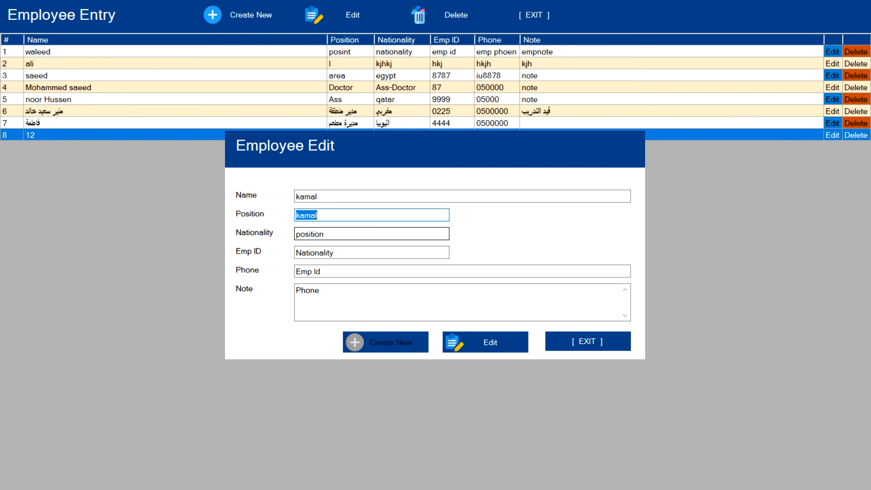
type("Ass")
key("Tab")
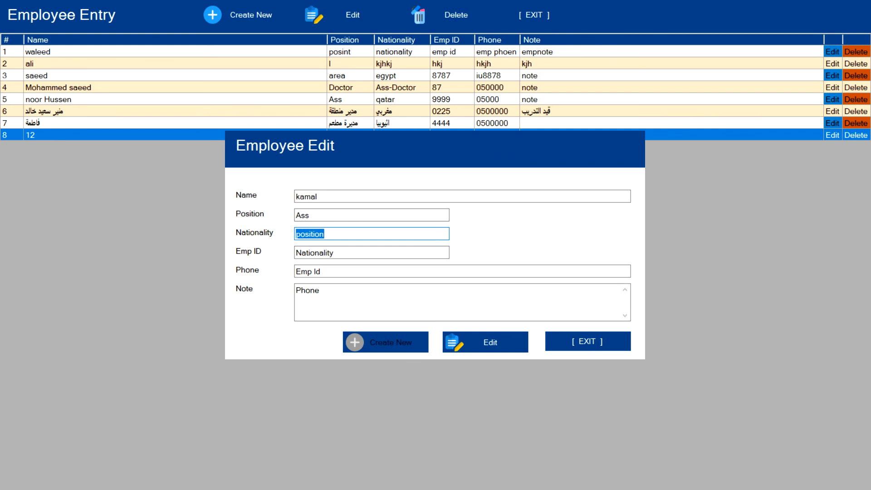
type("korea")
Step: Enter Emp ID ID, Phone 0500 and Note 'note', save the update, and close the form
key("Tab")
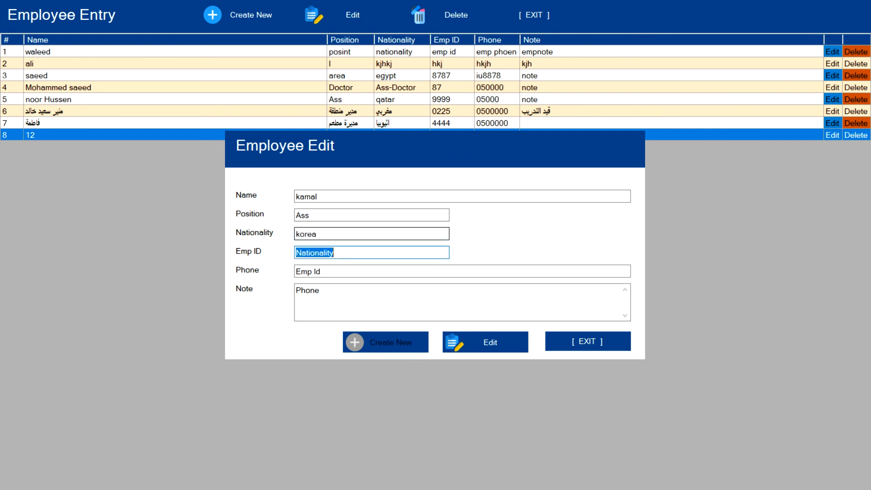
type("ID")
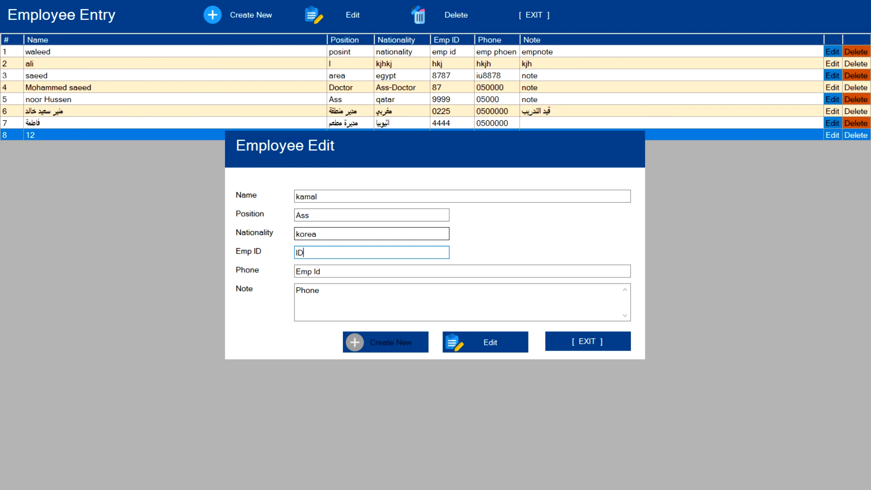
key("Tab")
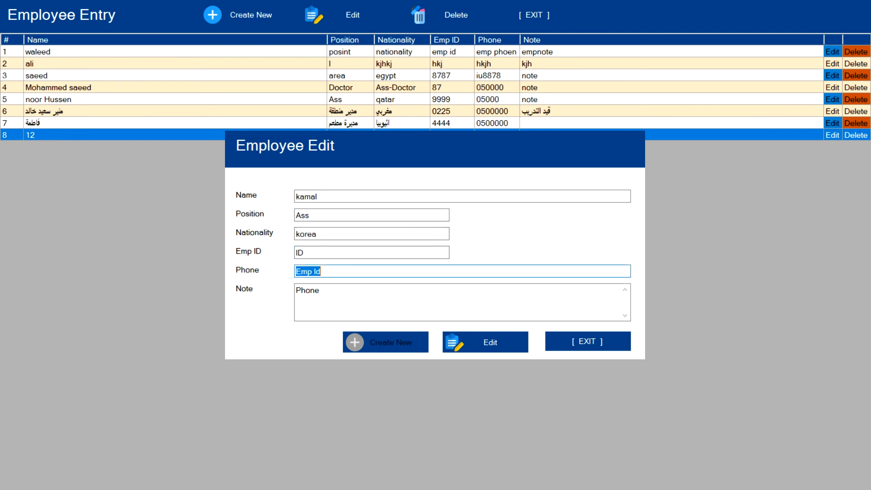
type("0500")
key("Tab")
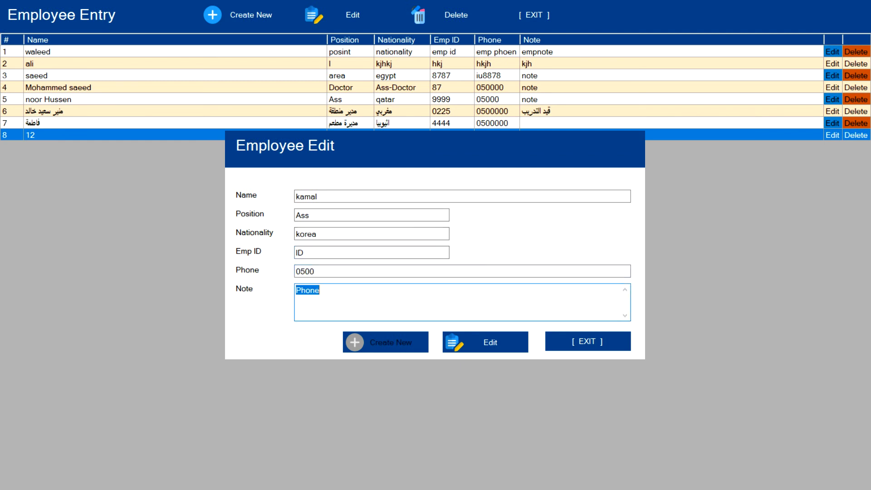
type("note")
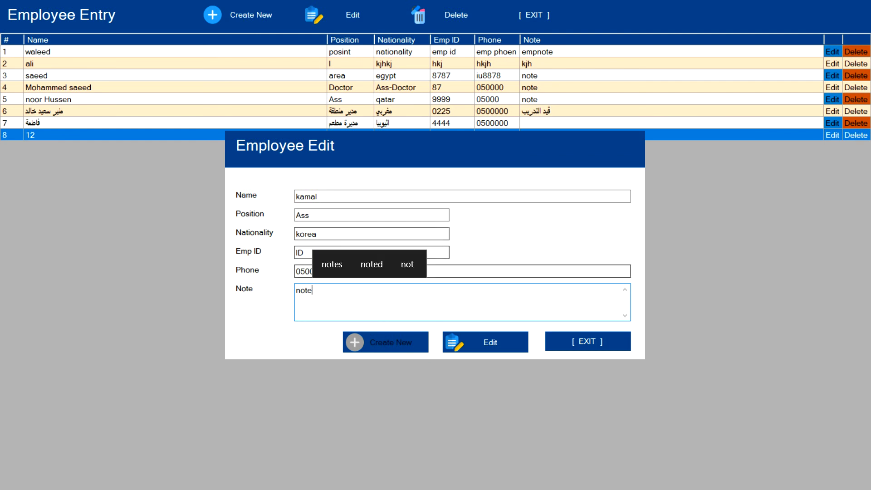
key("Tab")
key("Return")
key("Return")
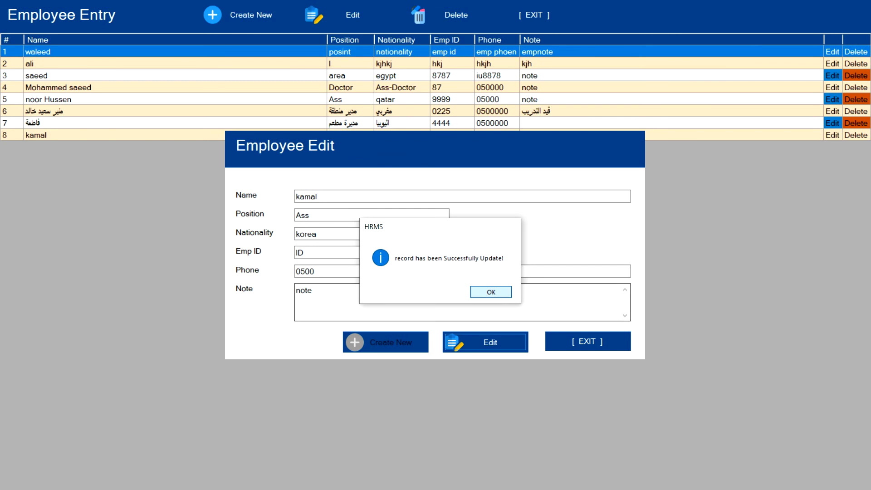
key("Return")
key("Tab")
key("Return")
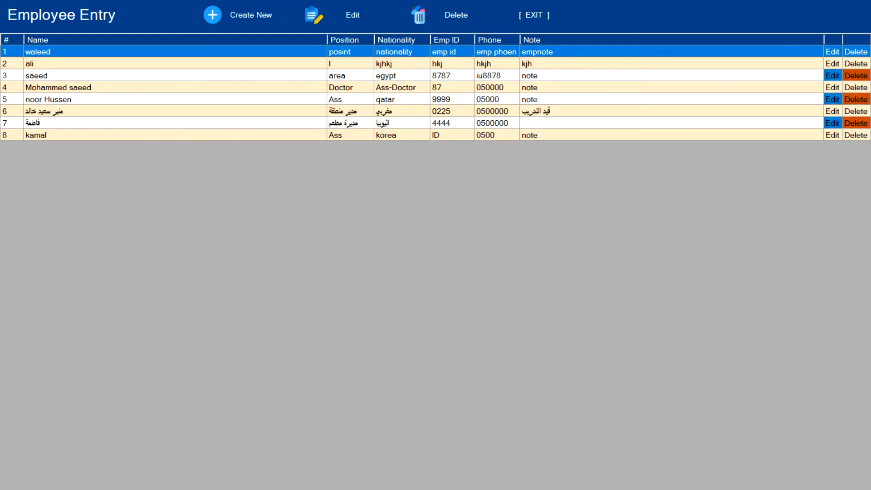
Step: Select employee row 6 and delete it, confirming the deletion
left_click(272, 136)
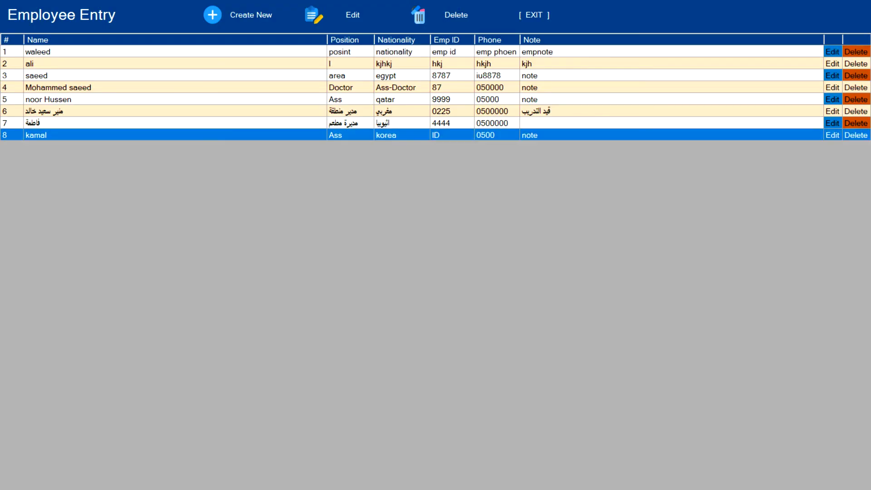
left_click(273, 111)
left_click(273, 99)
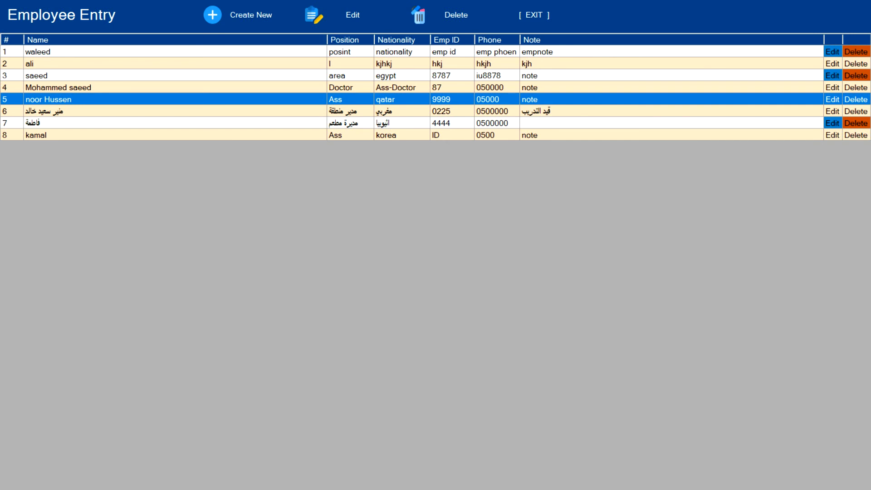
left_click(272, 111)
left_click(454, 14)
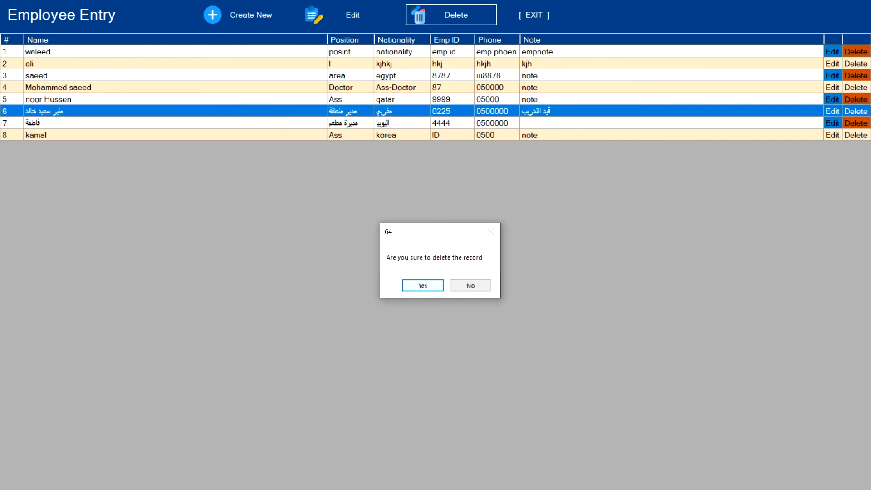
left_click(423, 286)
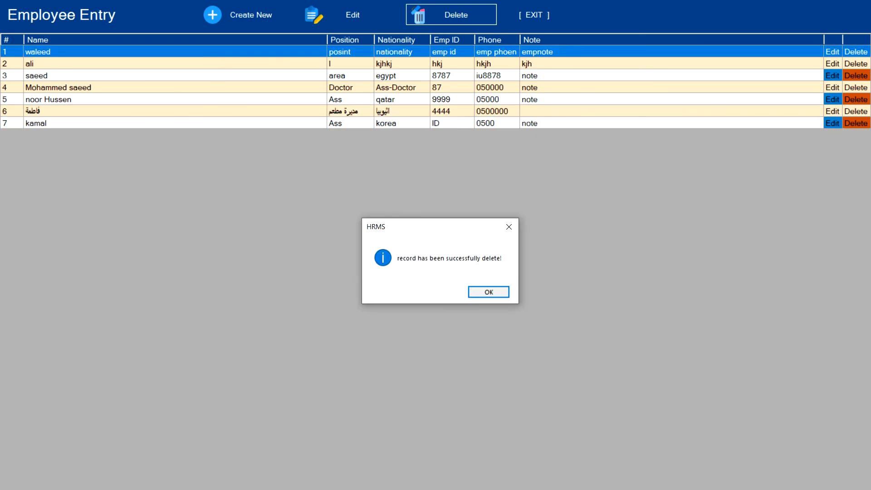
left_click(489, 292)
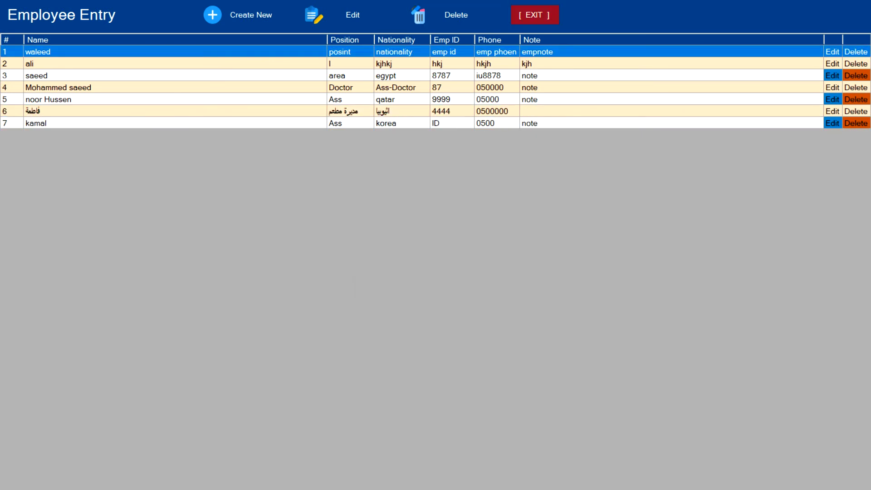
Step: Close the Employee Entry list, then open and close the Category Training window
left_click(535, 15)
left_click(144, 15)
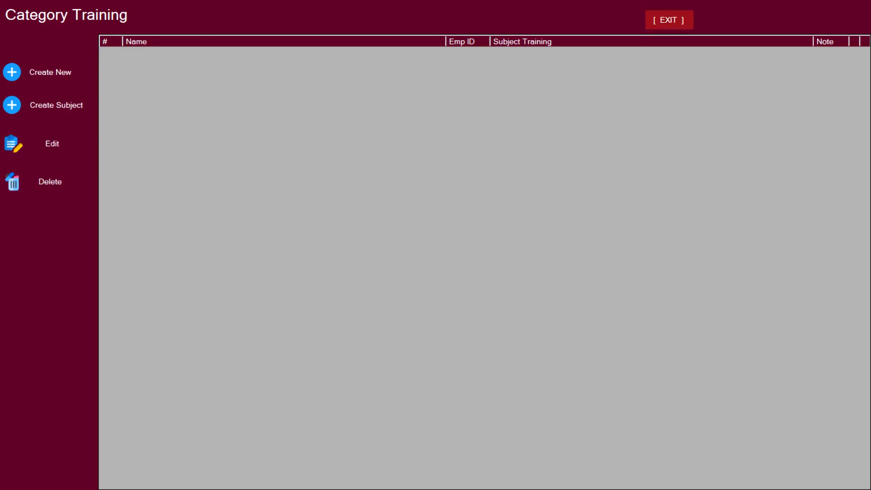
left_click(669, 20)
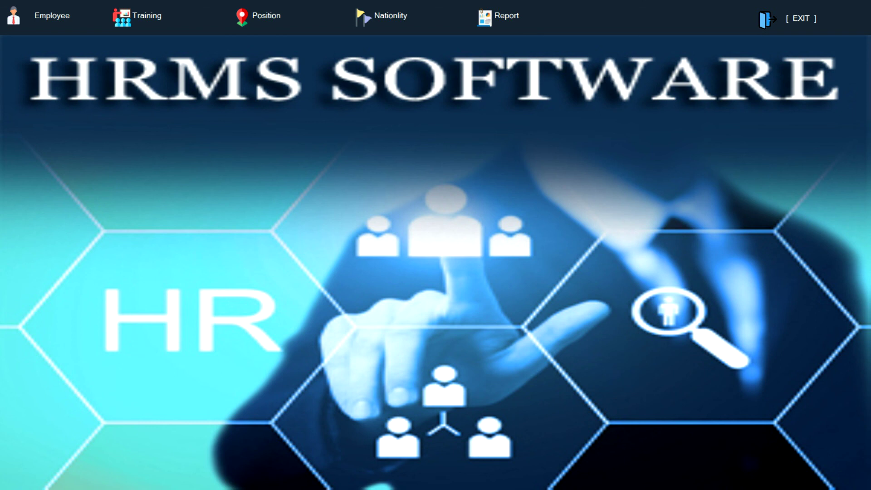